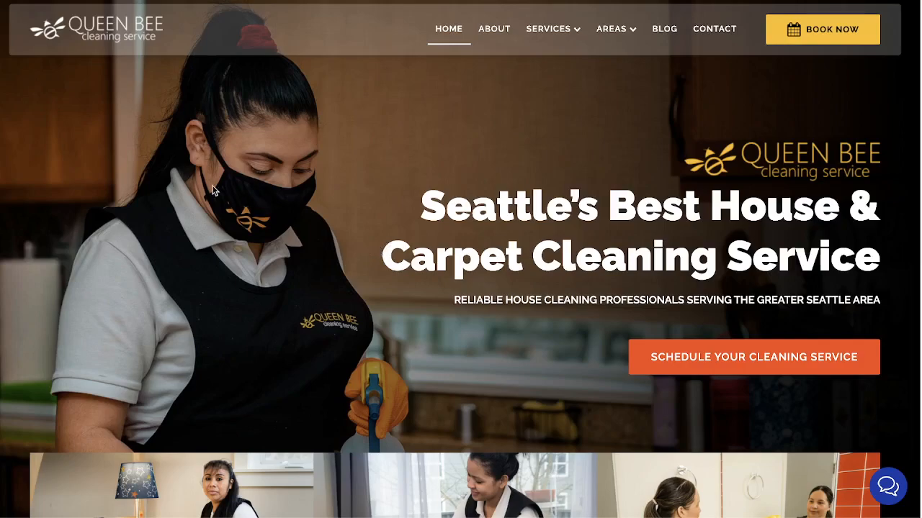
Open the cleaning company's booking page and bring up the service options of its booking form.
click(814, 36)
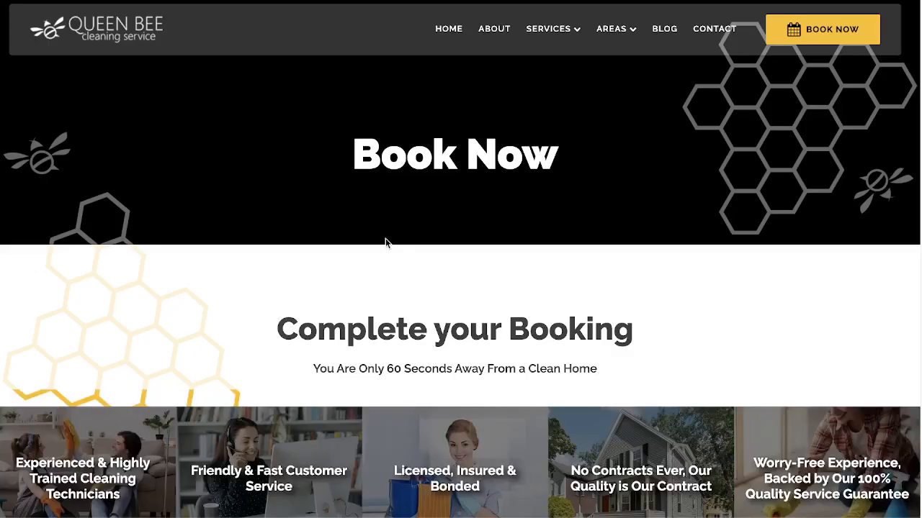
scroll(399, 245, down, 1)
scroll(401, 245, down, 4)
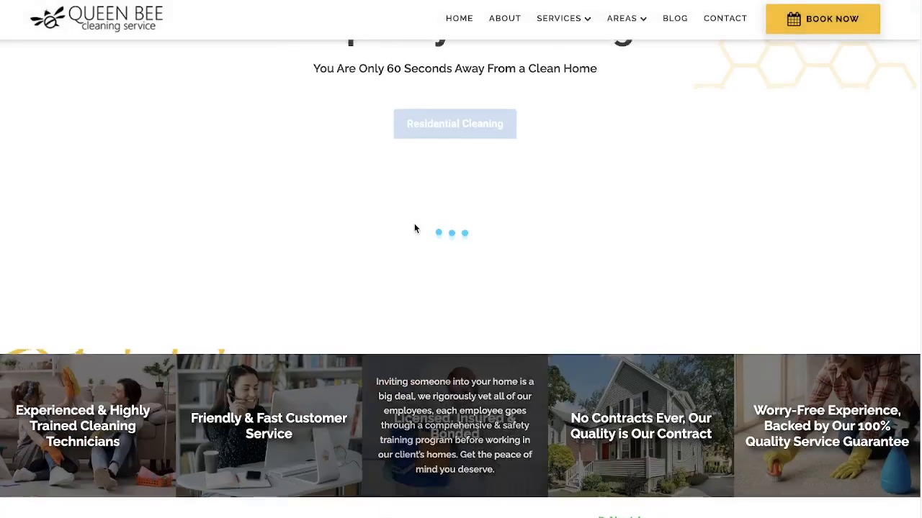
scroll(414, 228, up, 2)
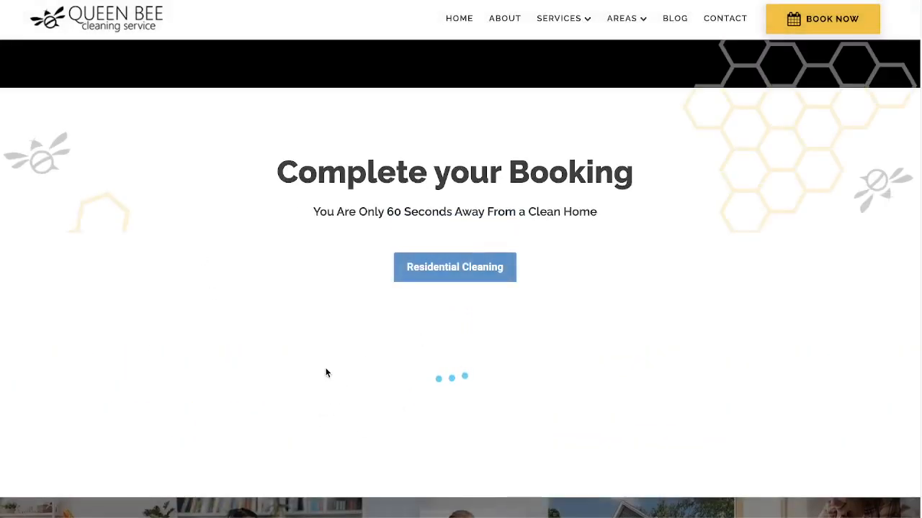
scroll(342, 341, down, 4)
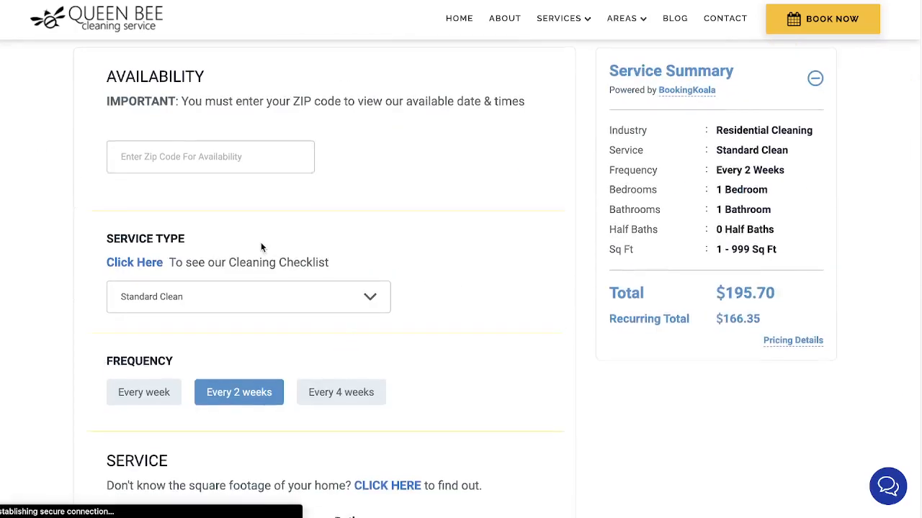
scroll(277, 194, down, 1)
scroll(276, 194, down, 1)
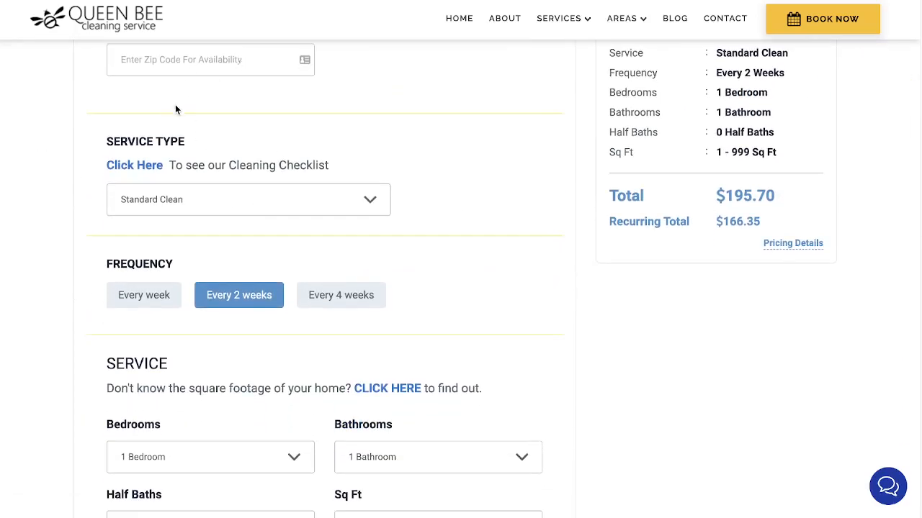
Set the service type of the booking to Deep Clean.
click(231, 201)
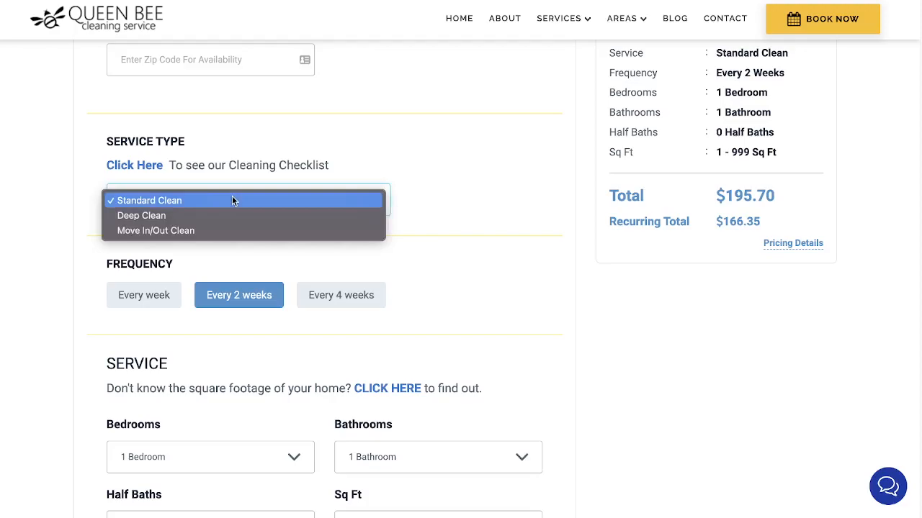
click(322, 187)
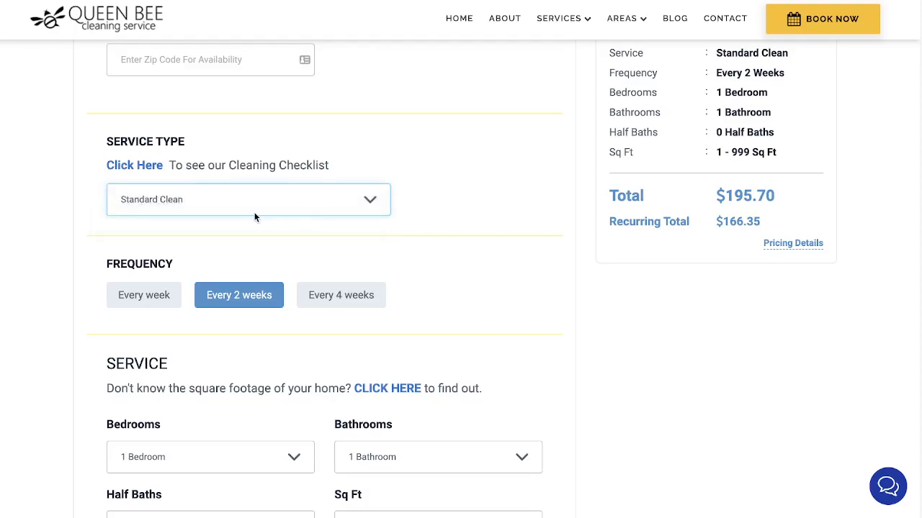
click(312, 202)
click(292, 219)
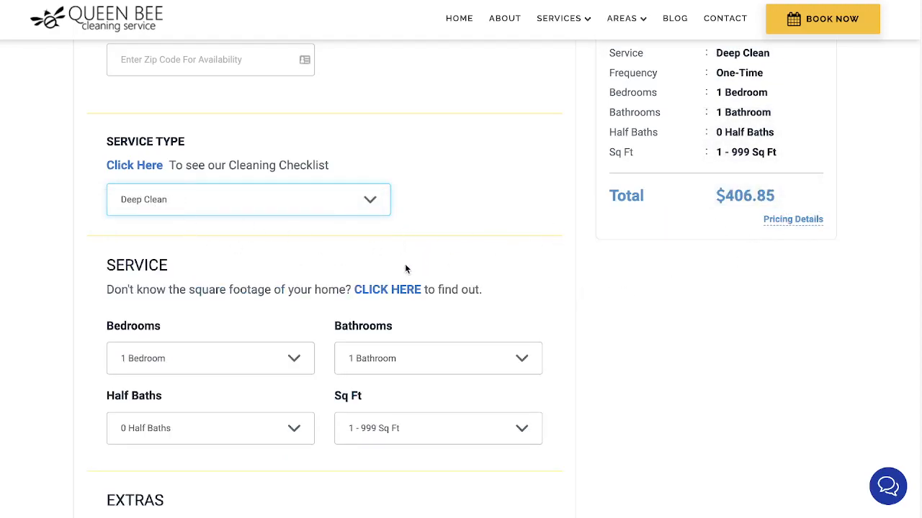
Set the home size to 3 Bedrooms, 2 Bathrooms and 2000 - 2499 Sq Ft.
scroll(331, 295, down, 1)
click(246, 306)
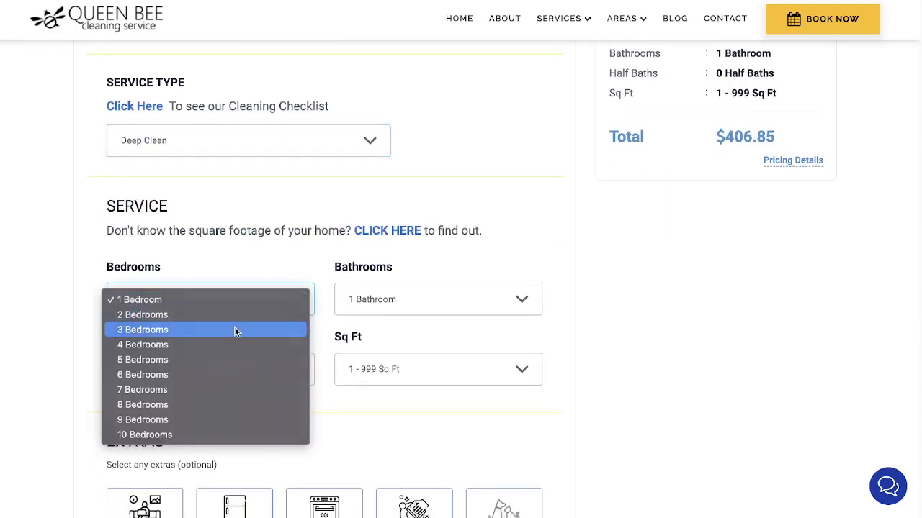
click(236, 329)
click(375, 304)
click(373, 314)
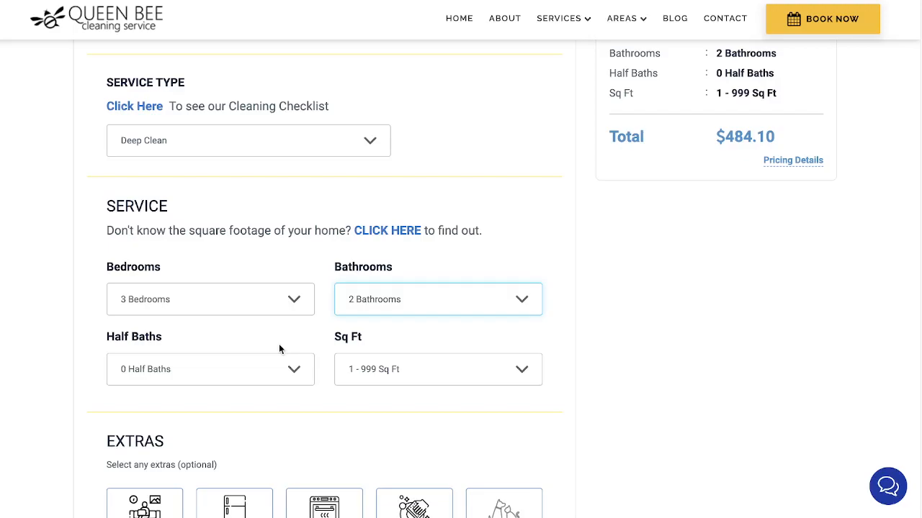
click(396, 381)
click(392, 411)
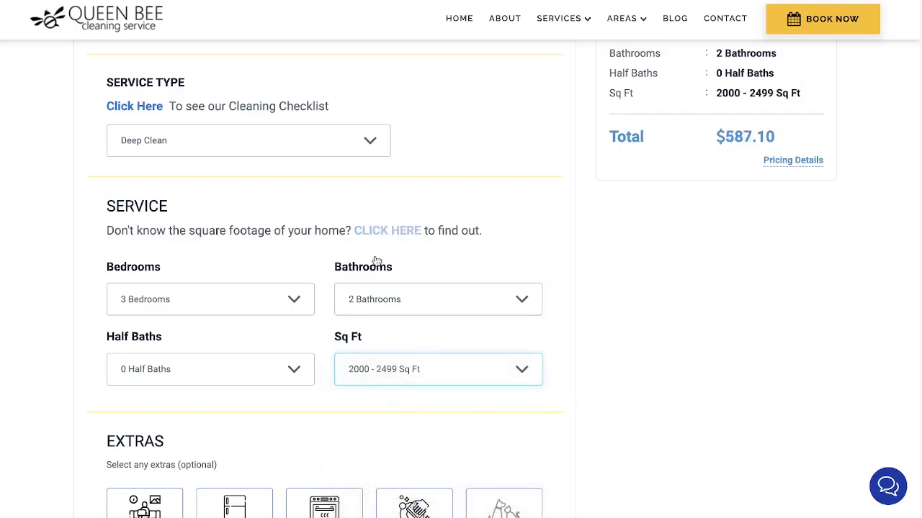
Look through the booking form's extras, property and discount questions, service date, tip and contact information sections.
scroll(238, 405, down, 1)
scroll(324, 372, down, 3)
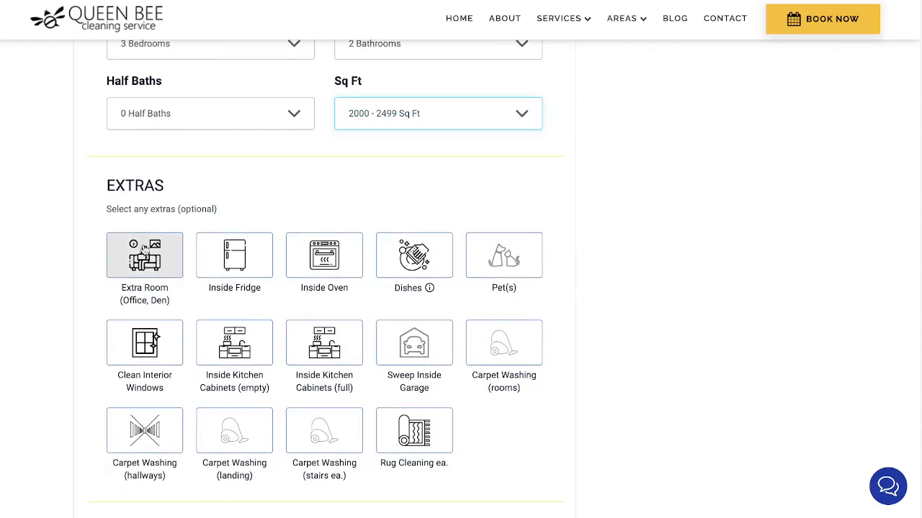
scroll(204, 389, down, 6)
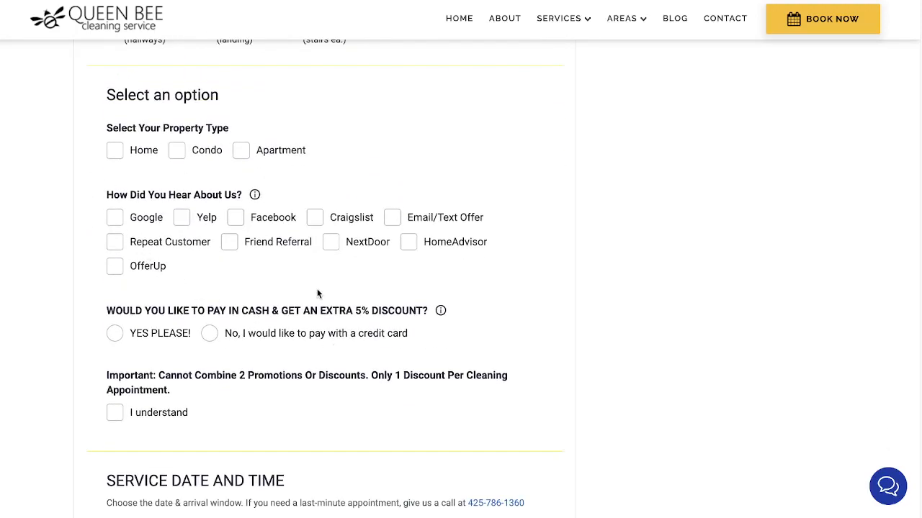
scroll(323, 321, down, 2)
scroll(291, 319, down, 1)
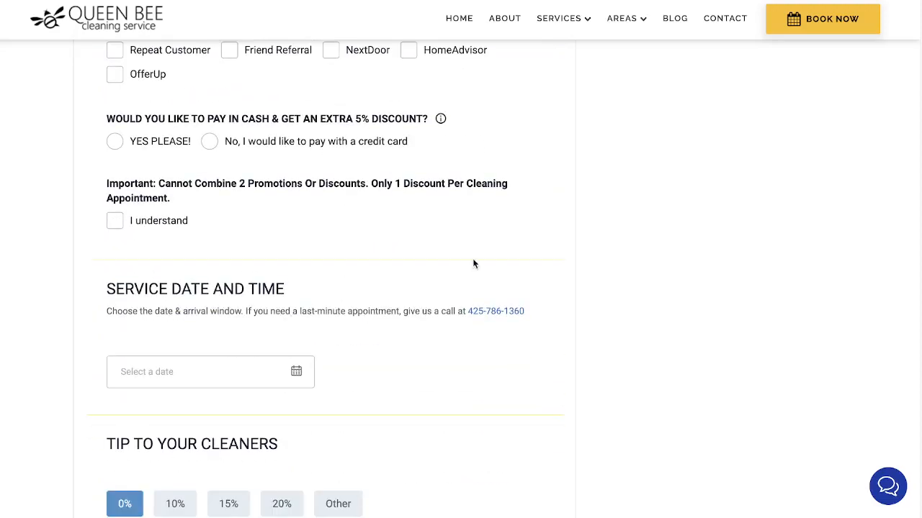
scroll(519, 230, down, 1)
scroll(309, 257, down, 5)
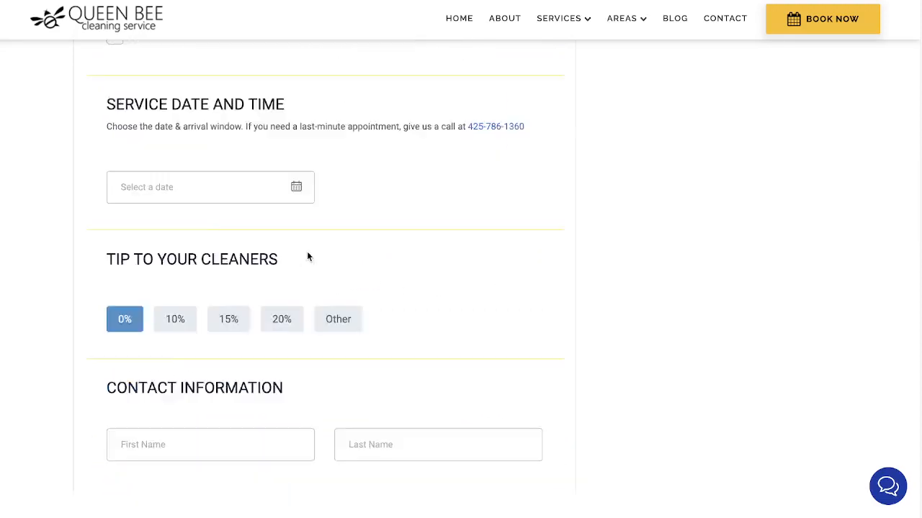
scroll(293, 222, down, 7)
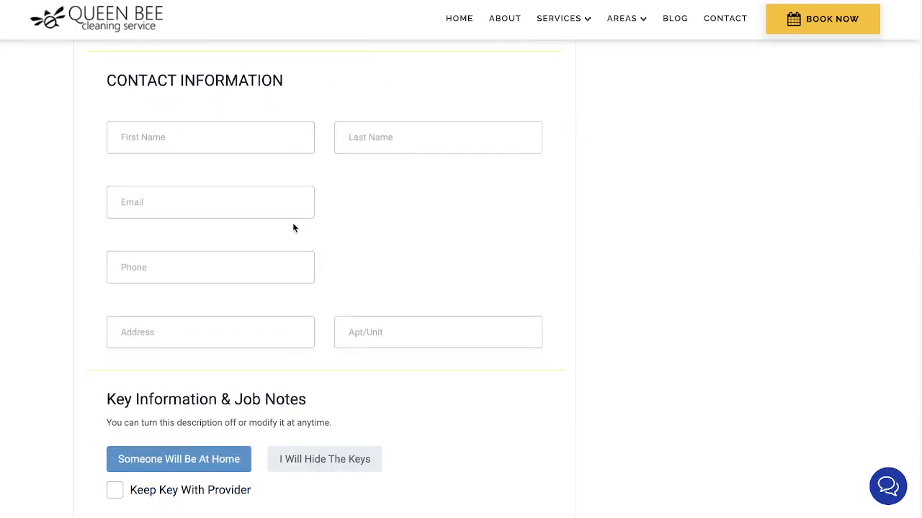
Review the key information, coupon, payment and terms sections down to the end of the booking form.
scroll(293, 228, down, 2)
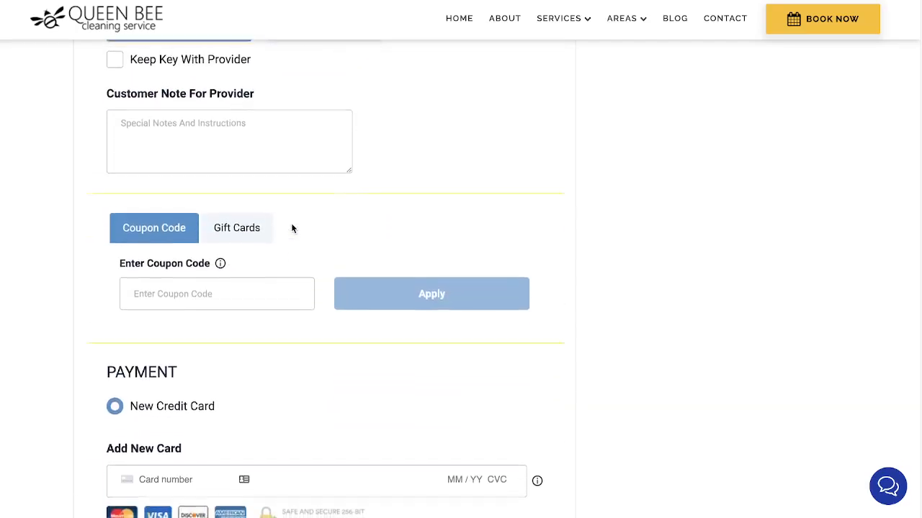
scroll(284, 216, down, 1)
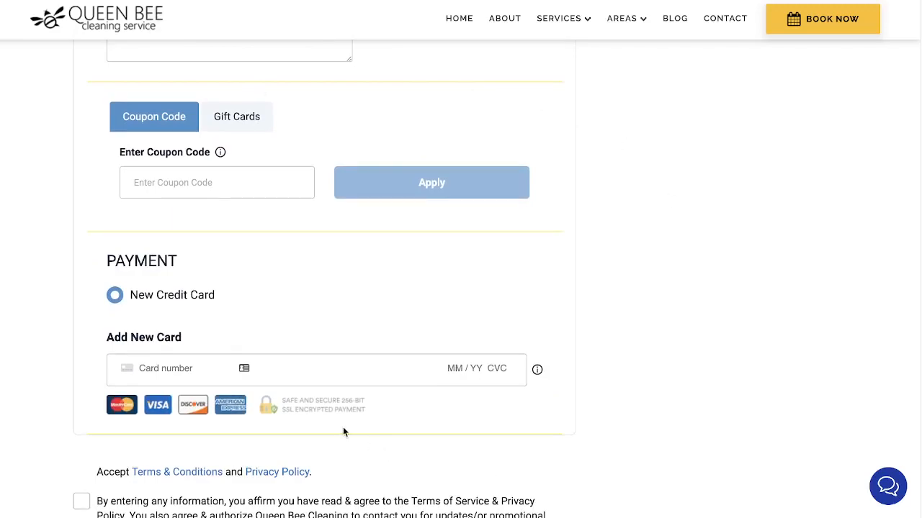
scroll(285, 396, down, 1)
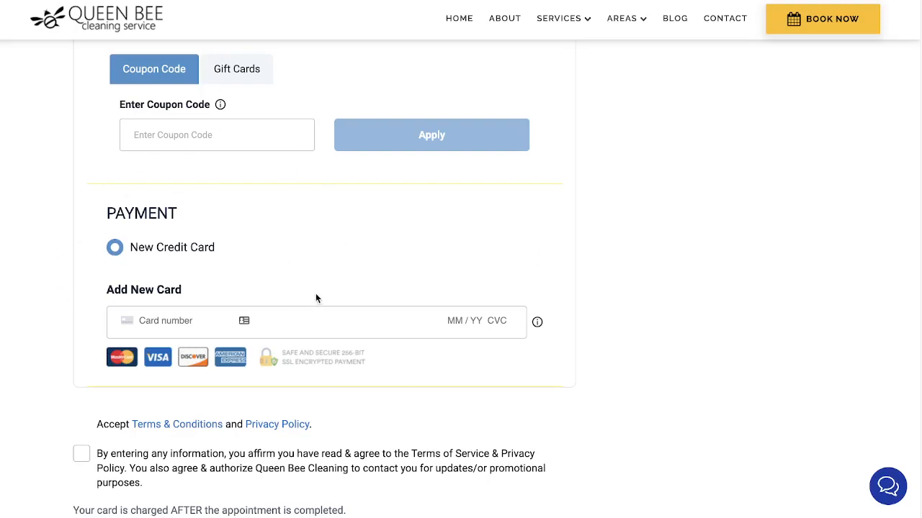
scroll(314, 294, down, 2)
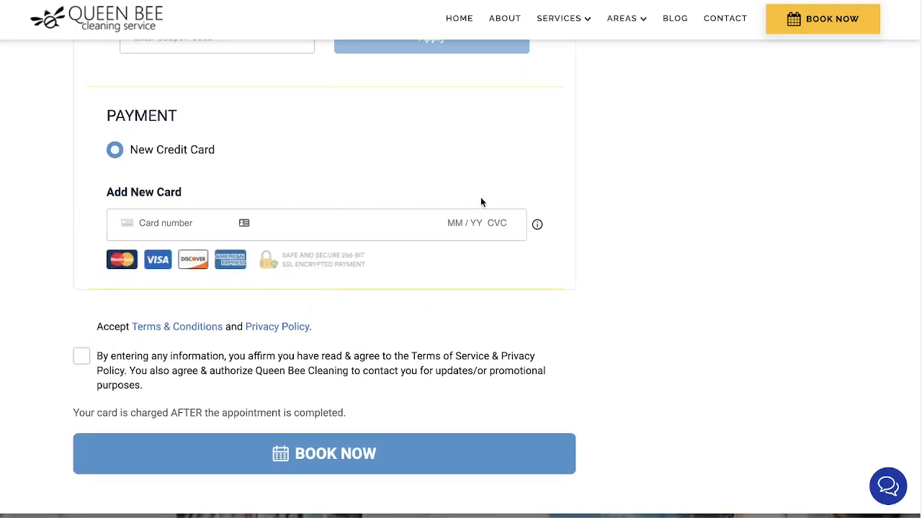
scroll(362, 197, down, 3)
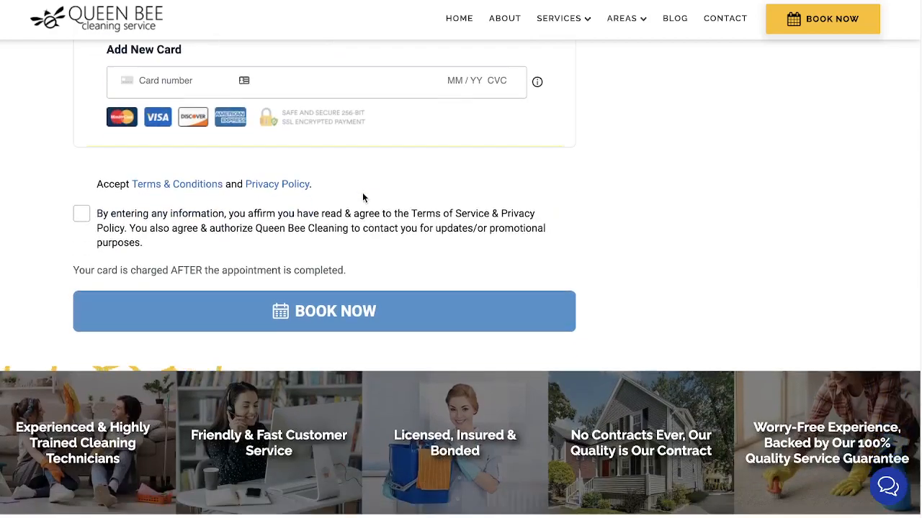
scroll(185, 144, up, 4)
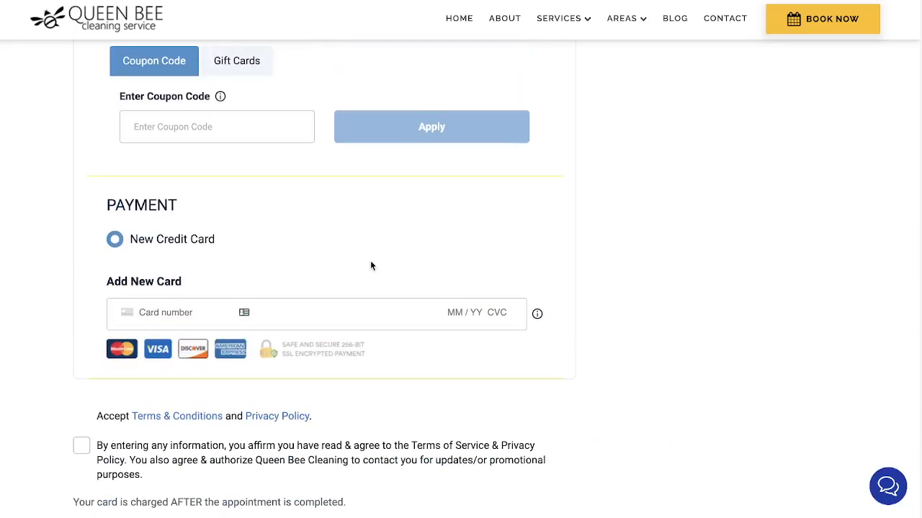
scroll(365, 229, down, 4)
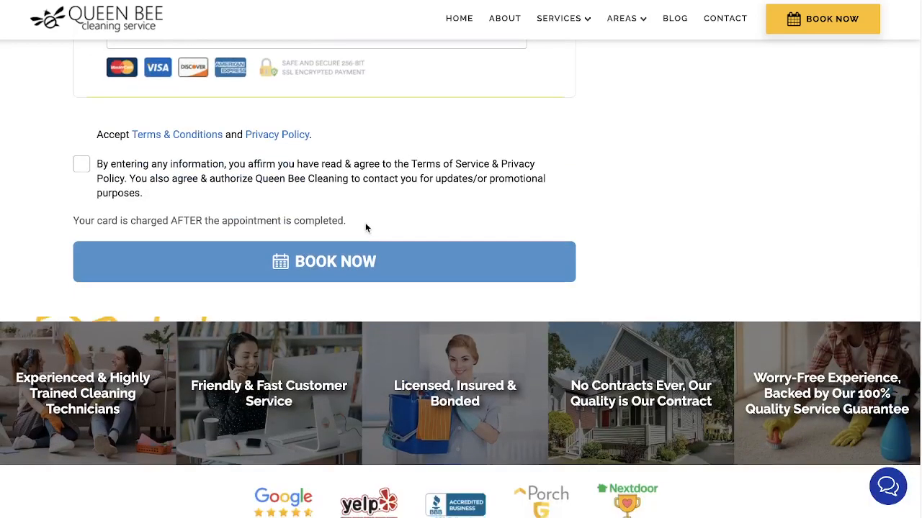
scroll(364, 214, down, 2)
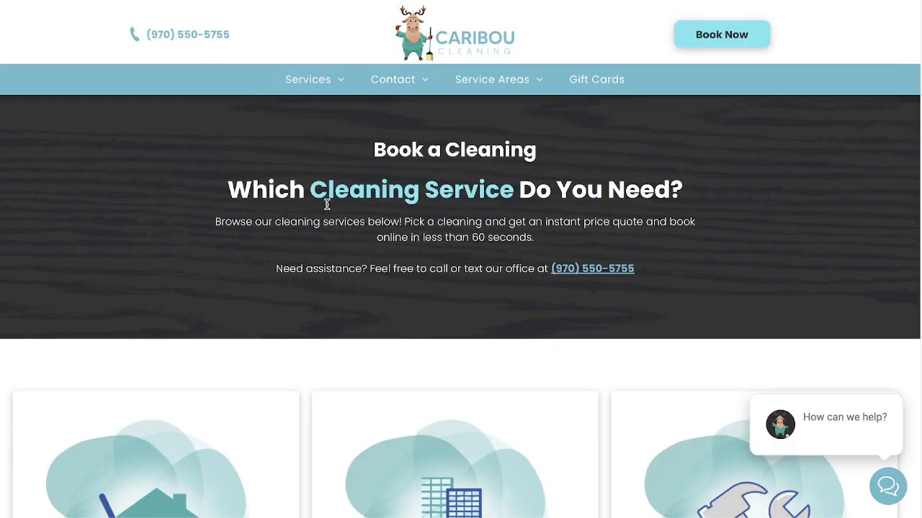
Browse the cleaning services on the Caribou Cleaning booking page and request a quote for Residential Cleaning.
scroll(323, 203, down, 2)
scroll(315, 199, down, 2)
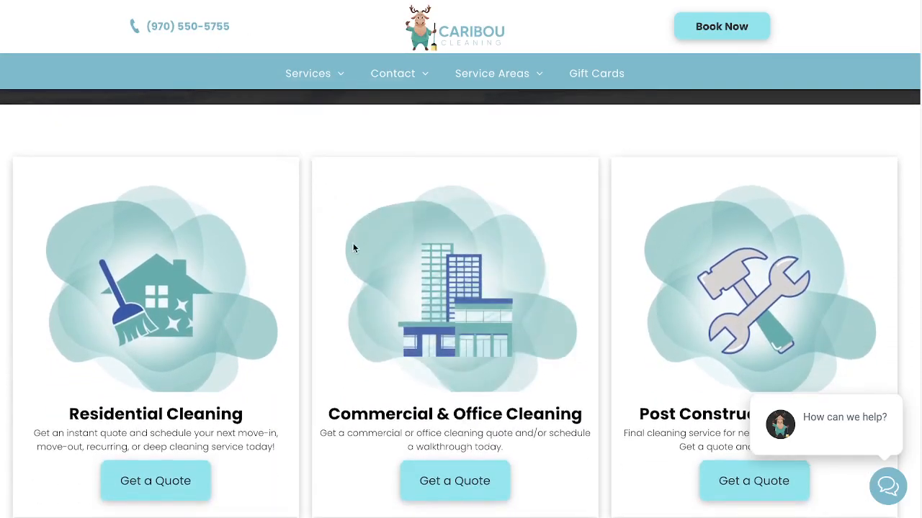
scroll(310, 291, down, 1)
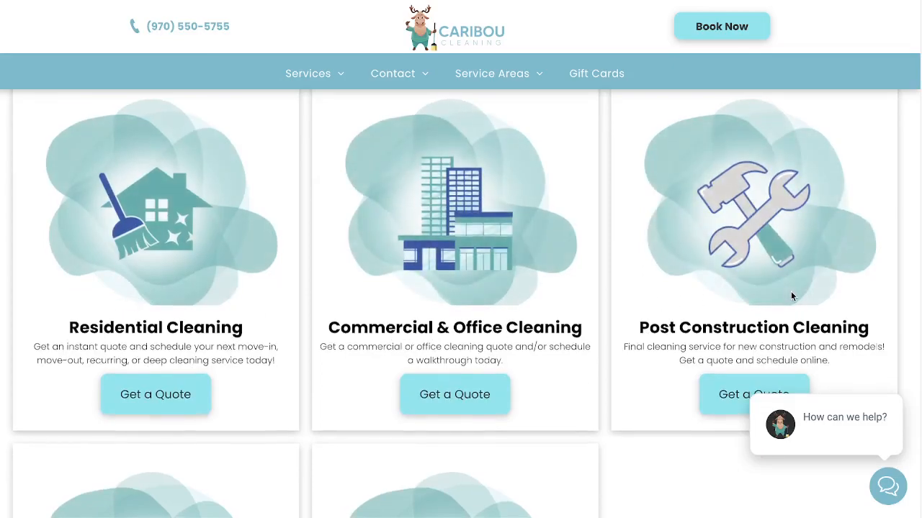
scroll(785, 288, down, 2)
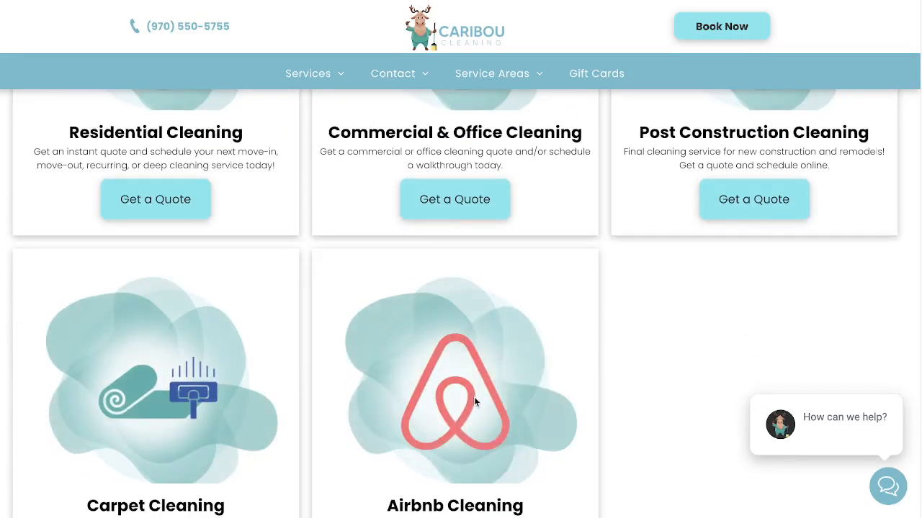
scroll(474, 396, down, 1)
scroll(420, 286, up, 1)
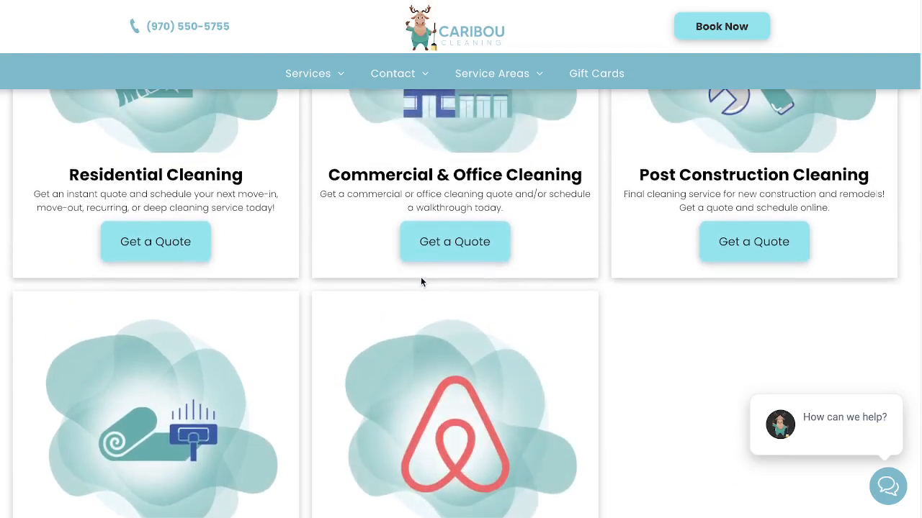
scroll(424, 281, up, 1)
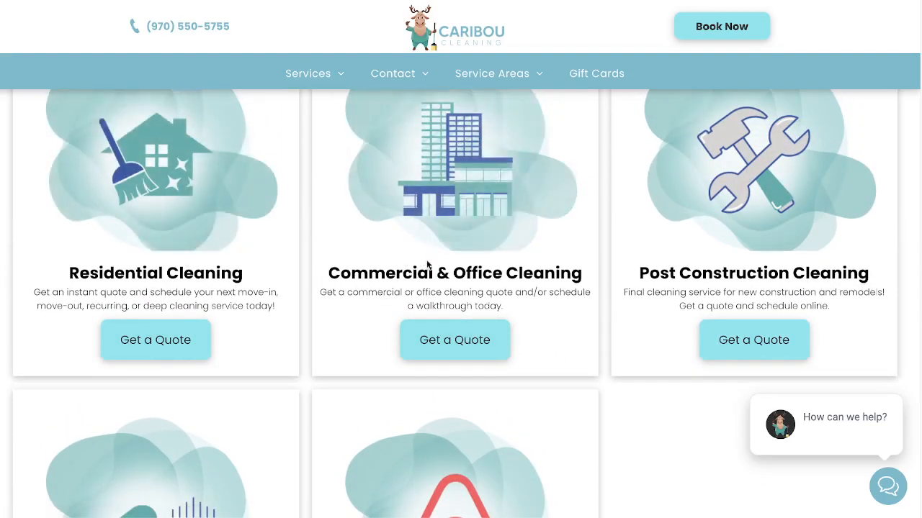
click(214, 342)
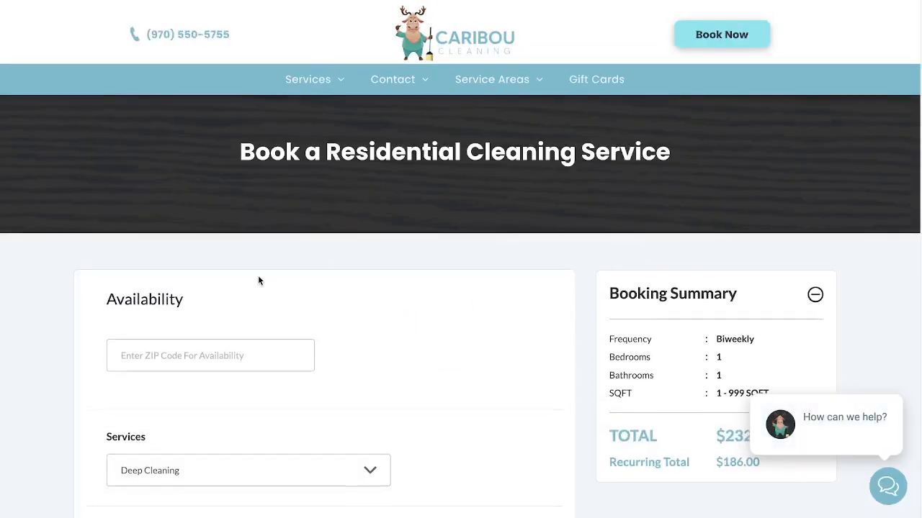
Look through the residential booking form's availability, service, frequency, home size and extras sections.
scroll(258, 276, down, 2)
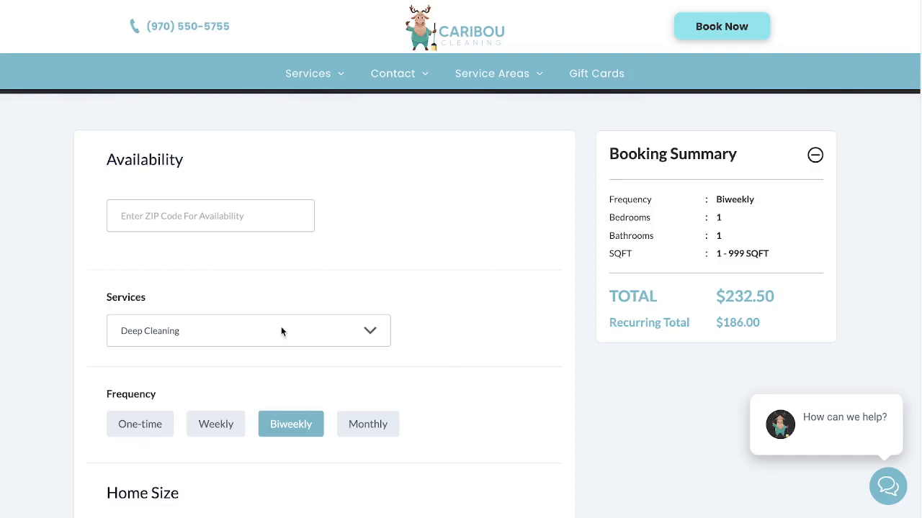
scroll(280, 326, down, 3)
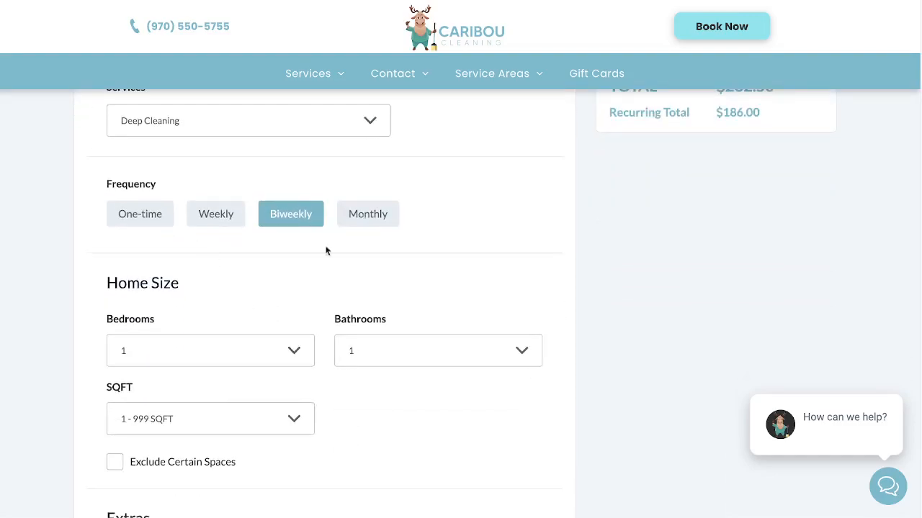
scroll(263, 317, down, 3)
scroll(144, 363, down, 1)
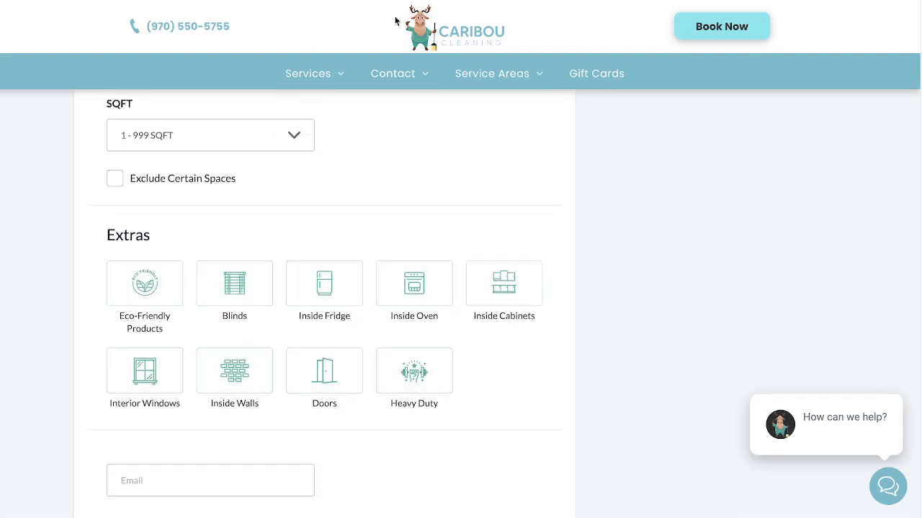
scroll(414, 289, down, 3)
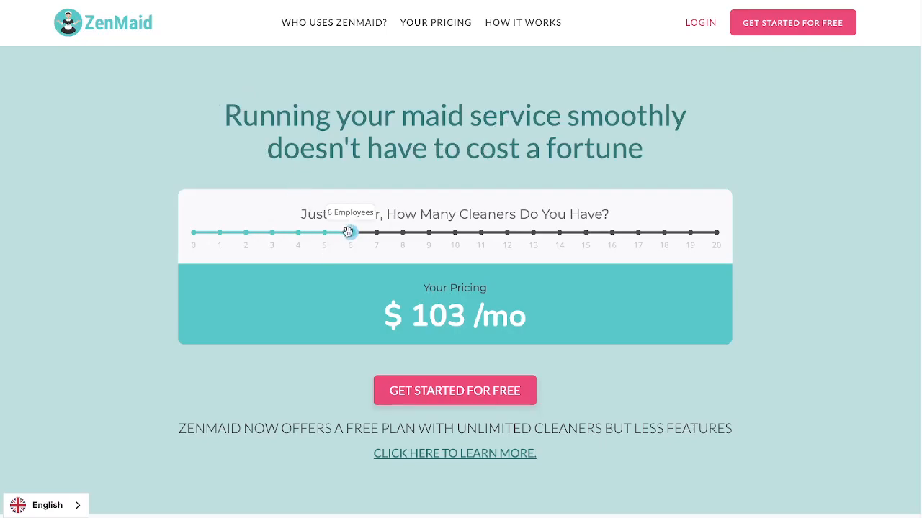
Set the number of cleaners to 15 in the ZenMaid pricing calculator.
drag(349, 233, 585, 233)
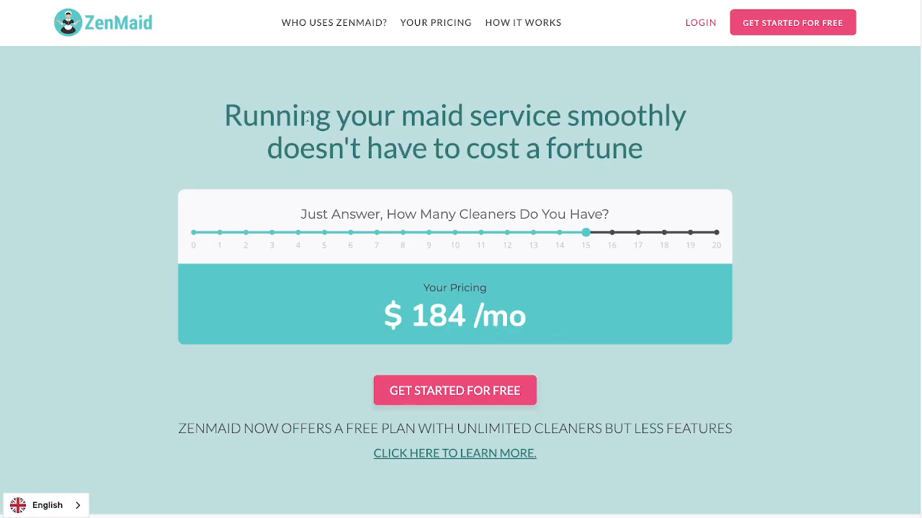
Check the monthly prices of the BookingKoala plans and review the booking summary on Caribou Cleaning's residential booking form.
drag(286, 115, 599, 146)
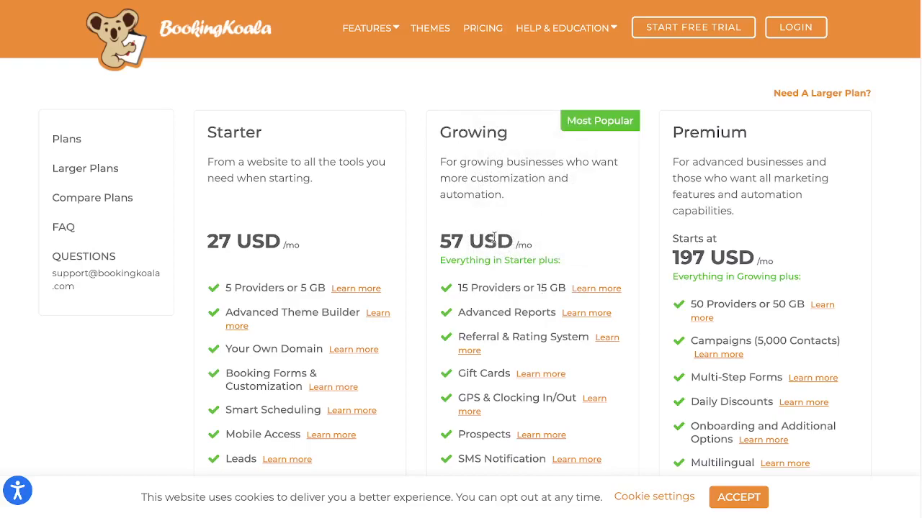
mouse_move(463, 298)
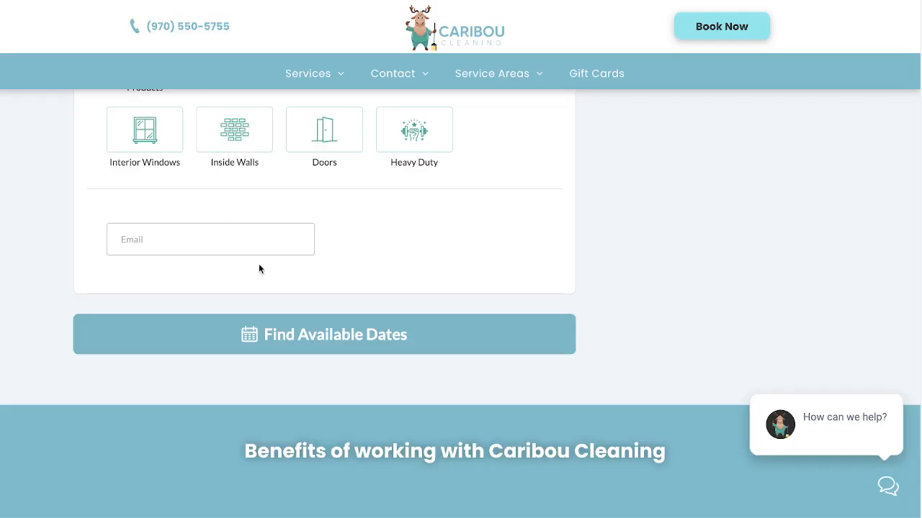
scroll(270, 312, up, 10)
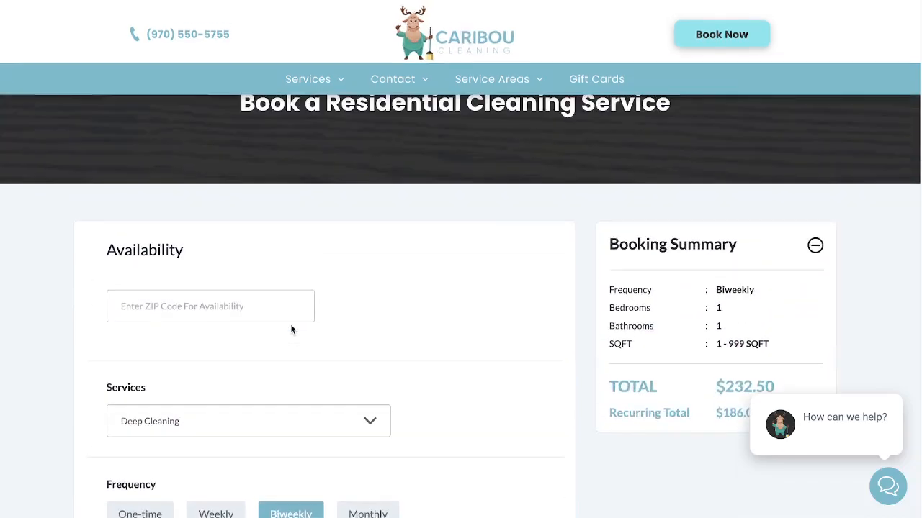
scroll(290, 329, up, 1)
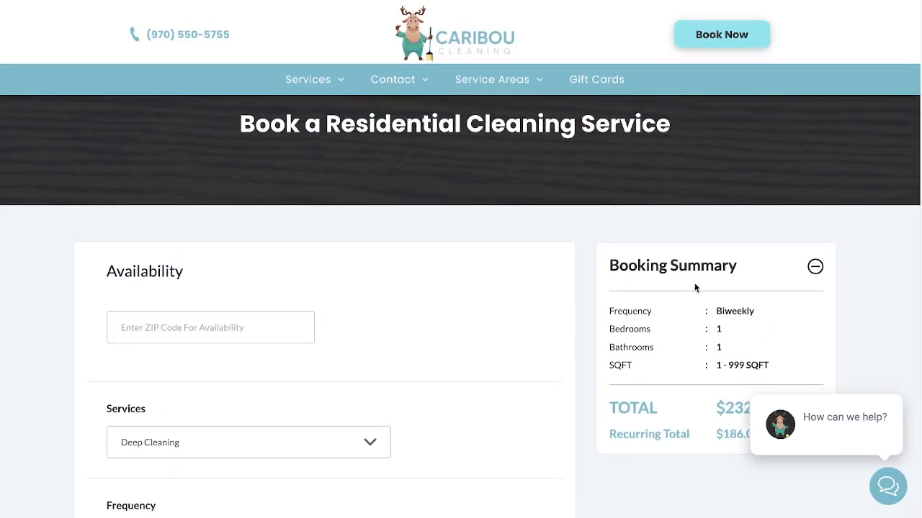
scroll(663, 353, down, 1)
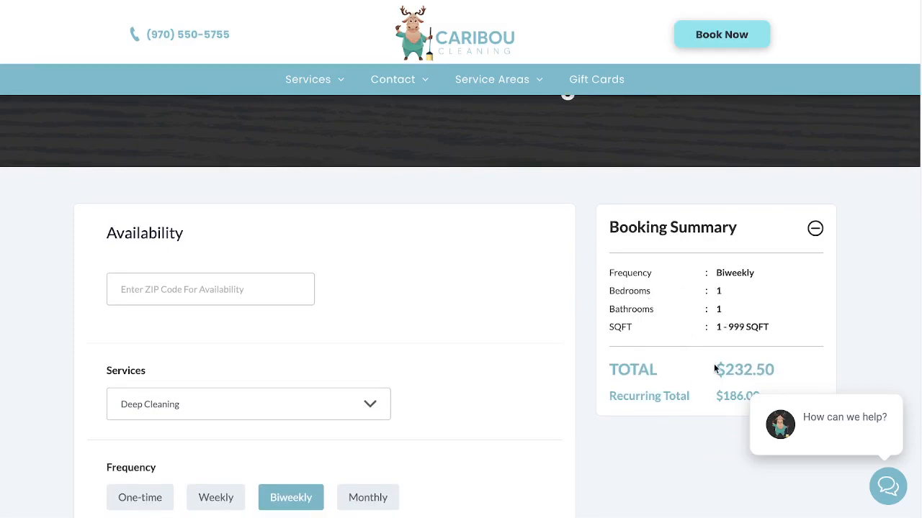
scroll(714, 367, down, 1)
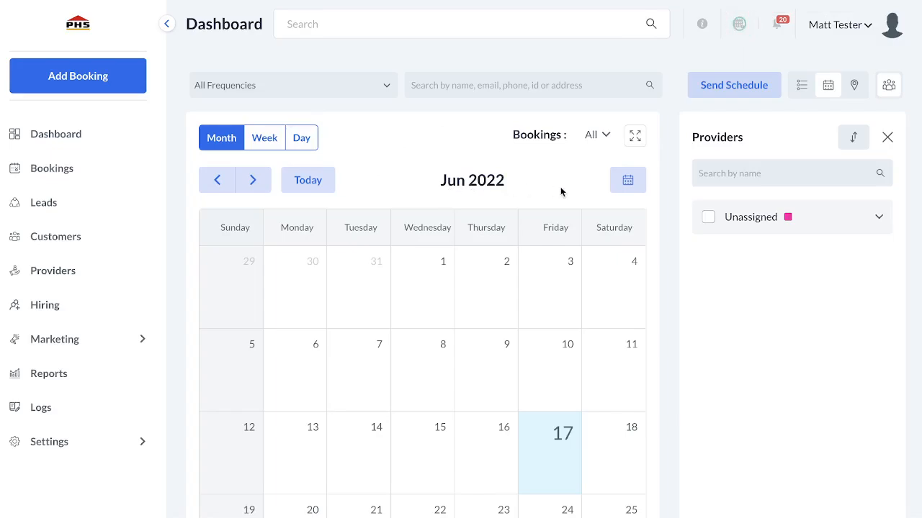
Switch to the BookingKoala admin dashboard, look over its dashboard and bookings options, and open the new booking form.
mouse_move(76, 137)
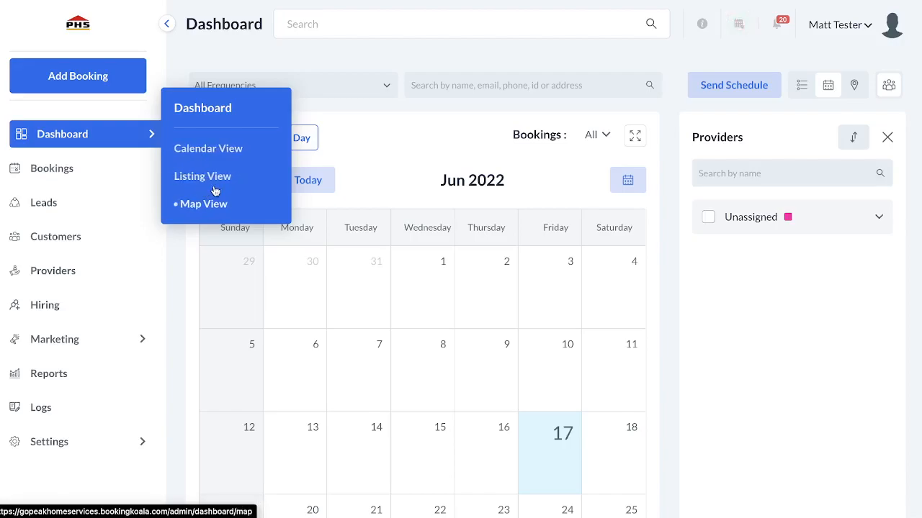
mouse_move(90, 173)
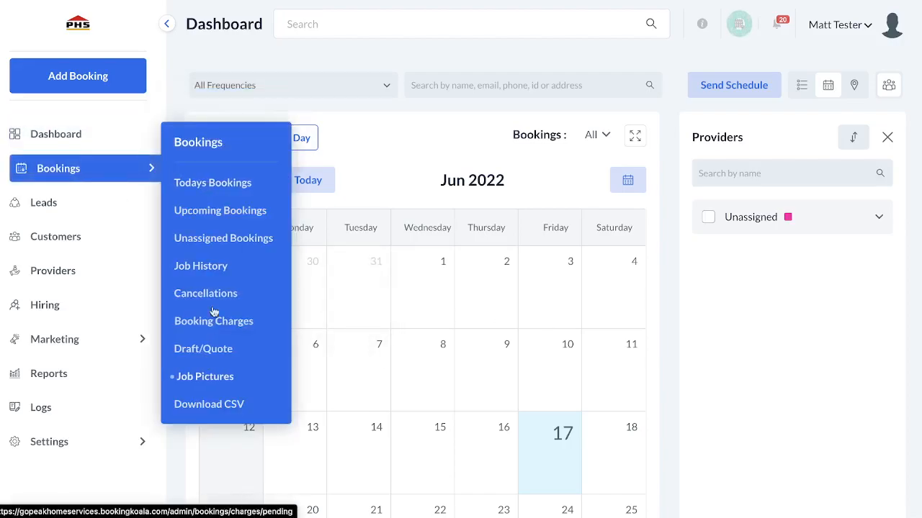
click(101, 84)
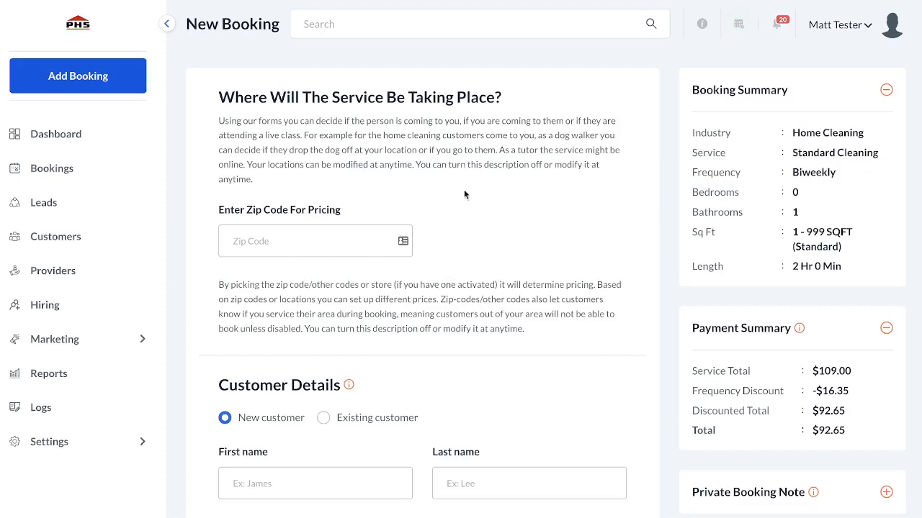
Review the new booking form from the service location and customer details down to the coupon and payment information sections.
drag(242, 122, 418, 166)
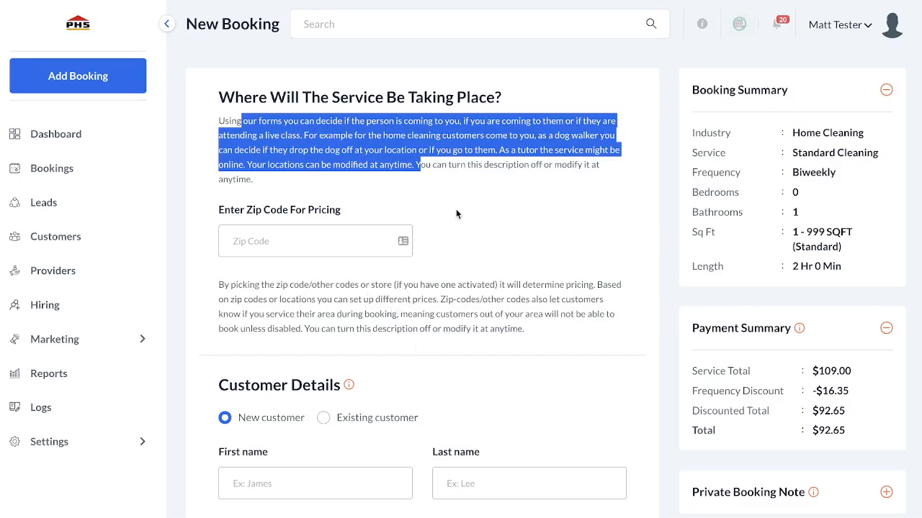
scroll(288, 231, down, 1)
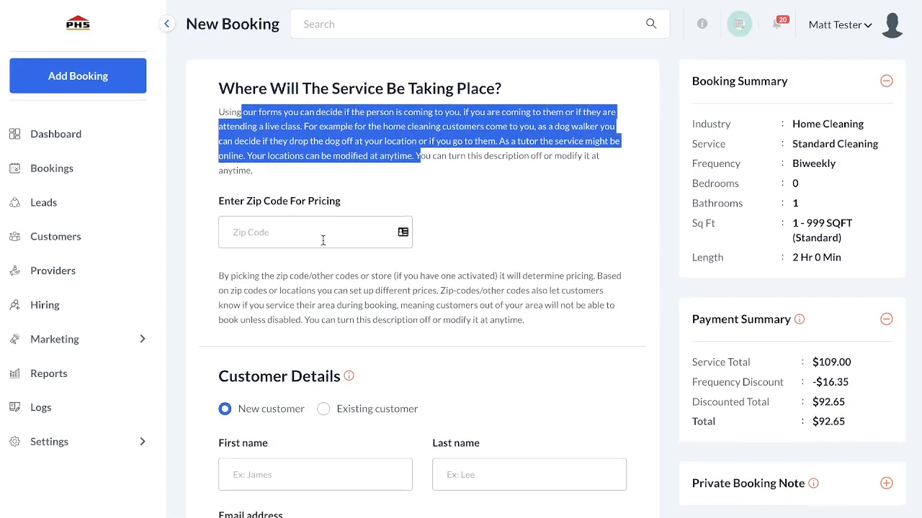
scroll(324, 239, down, 4)
scroll(508, 315, down, 3)
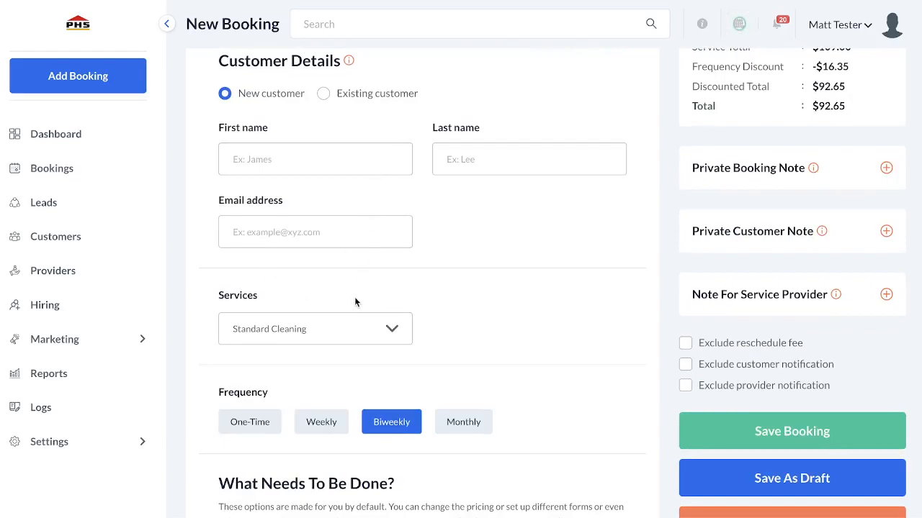
scroll(357, 298, down, 2)
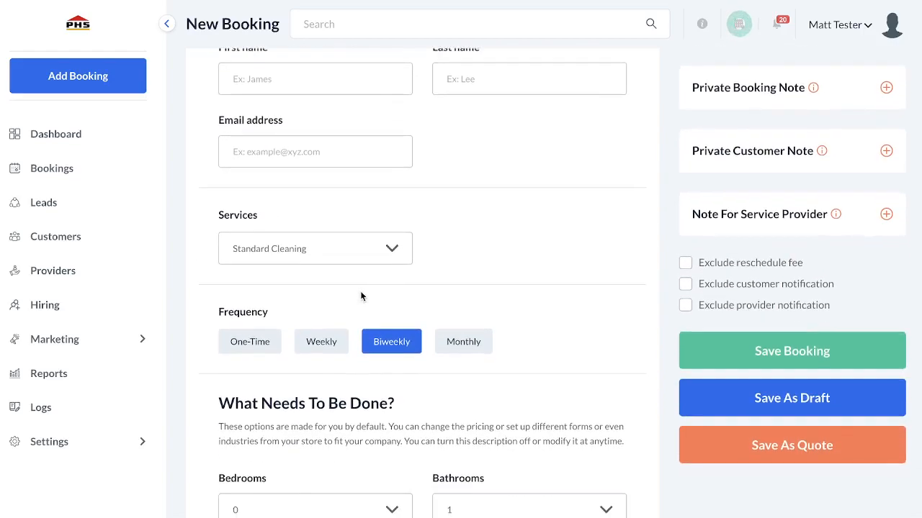
scroll(548, 297, down, 1)
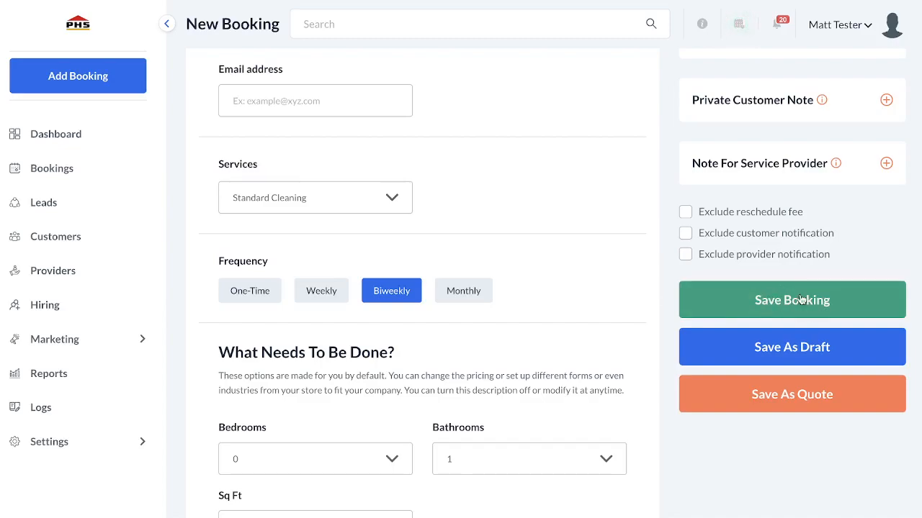
scroll(621, 301, down, 10)
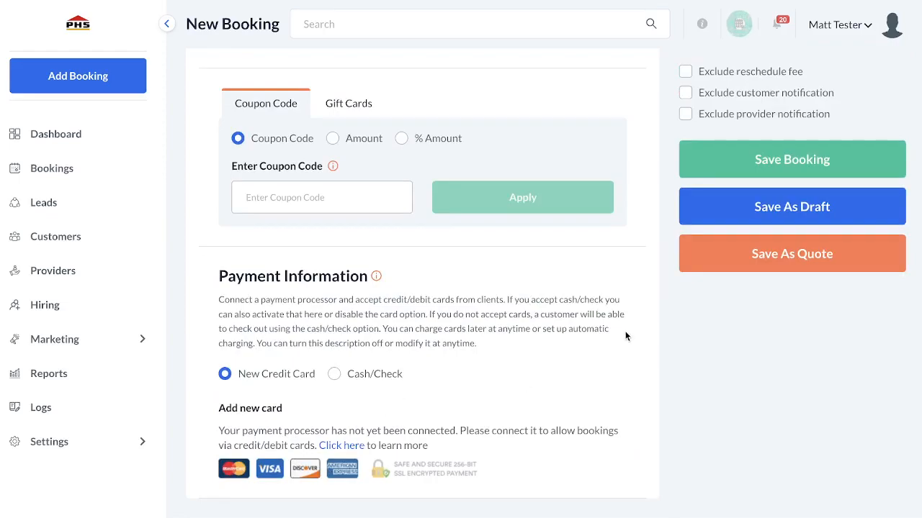
scroll(626, 335, up, 5)
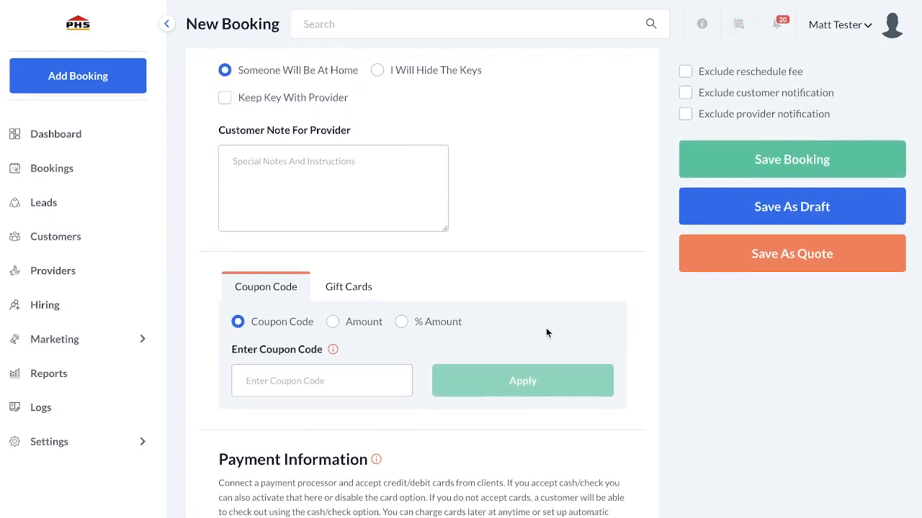
scroll(546, 330, up, 1)
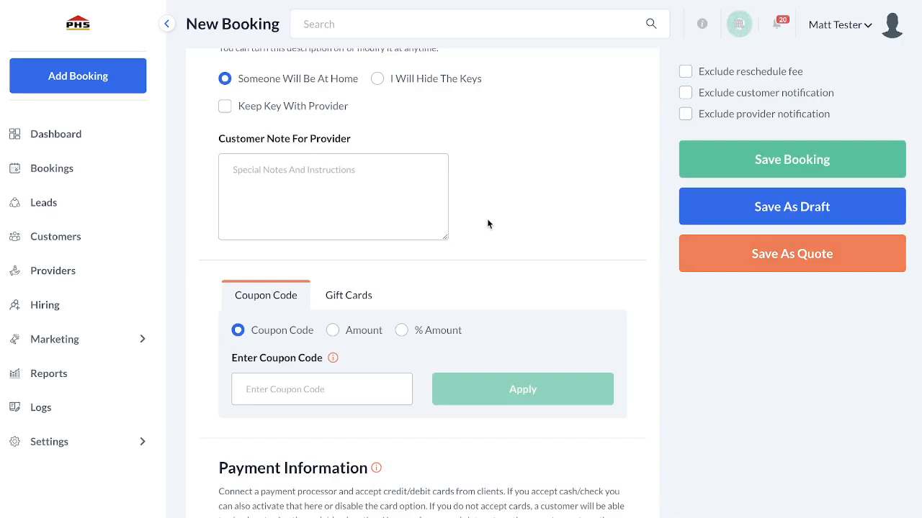
scroll(487, 224, down, 1)
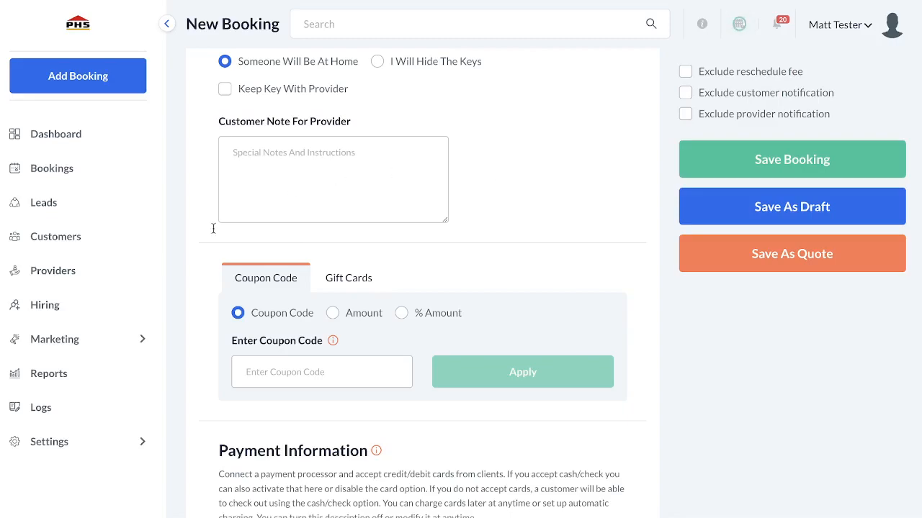
Open the settings page for adding or deleting industries.
click(90, 448)
scroll(83, 389, down, 3)
mouse_move(82, 383)
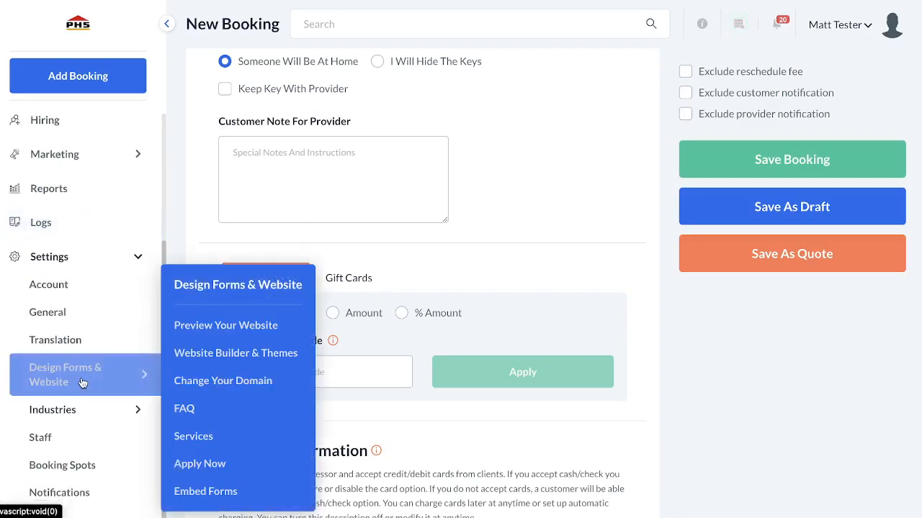
click(79, 401)
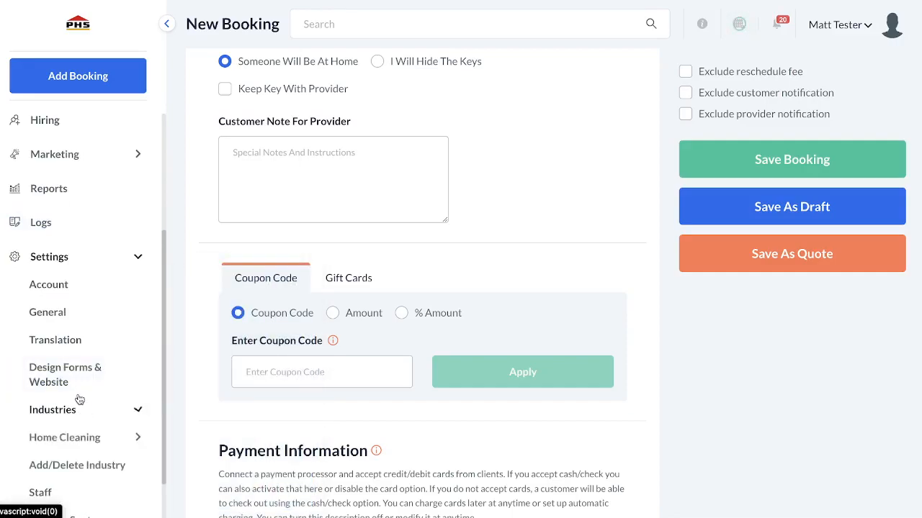
scroll(79, 400, down, 1)
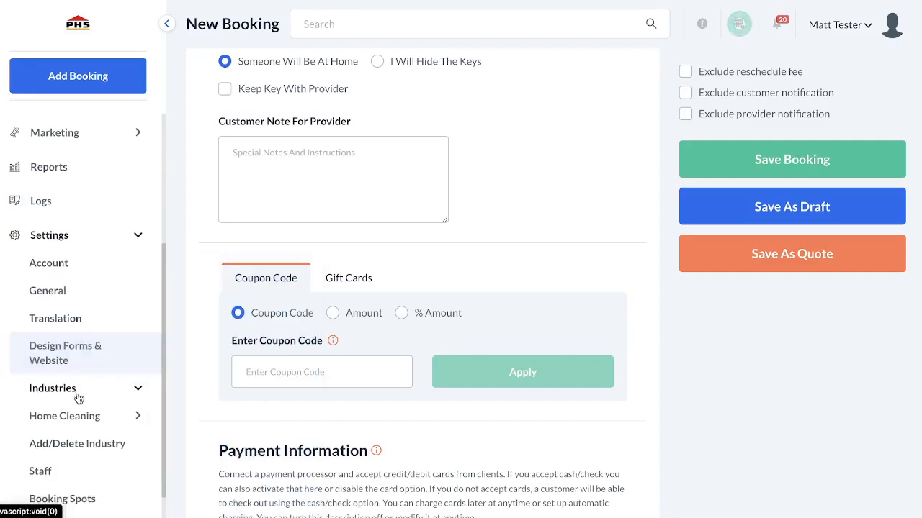
click(83, 446)
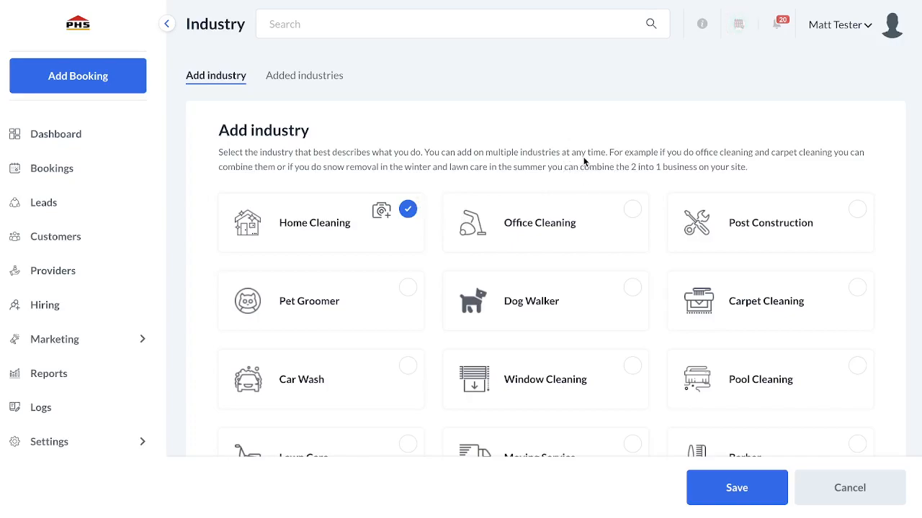
Look through the industries that can be added, down to the Customize Your Own option.
scroll(478, 236, down, 1)
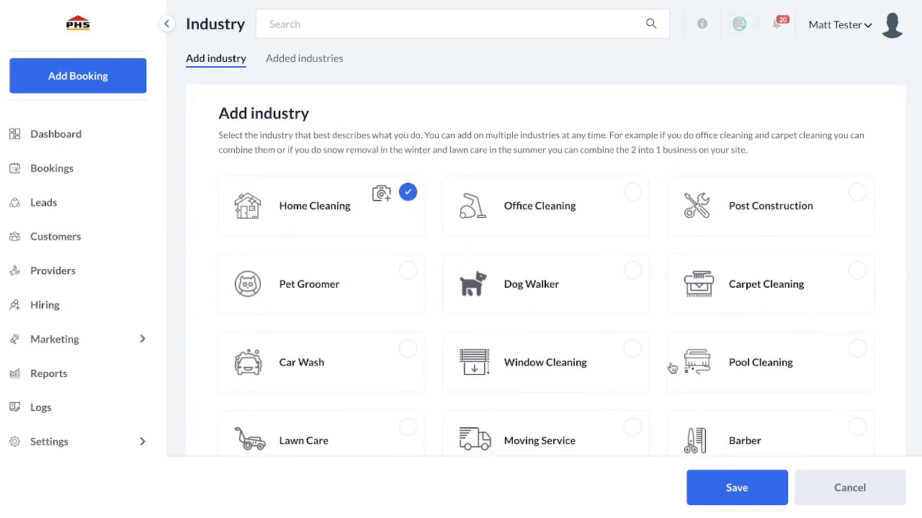
scroll(451, 342, down, 2)
scroll(427, 334, down, 3)
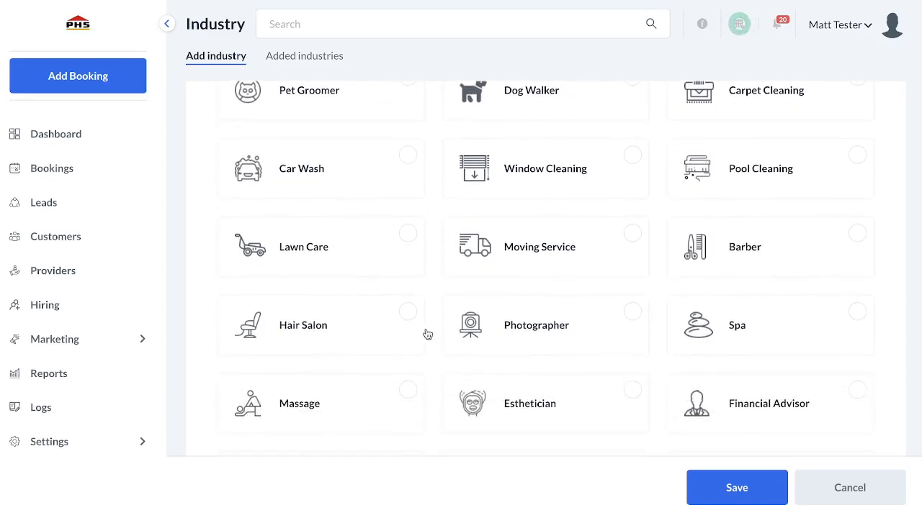
scroll(594, 325, down, 1)
scroll(456, 344, down, 2)
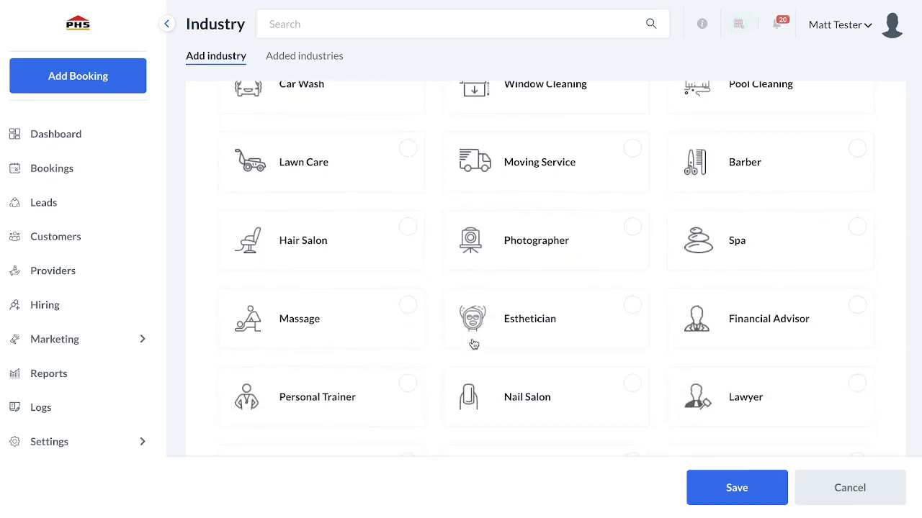
scroll(387, 323, down, 3)
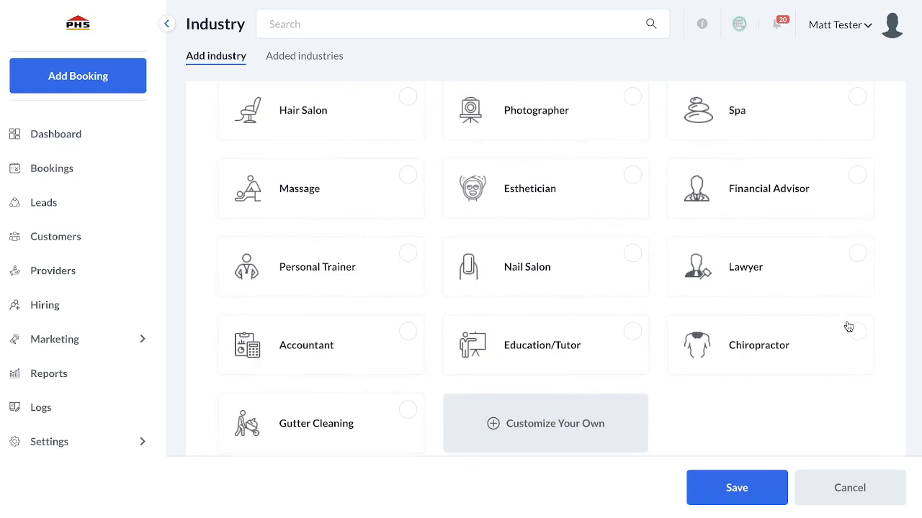
scroll(590, 325, down, 1)
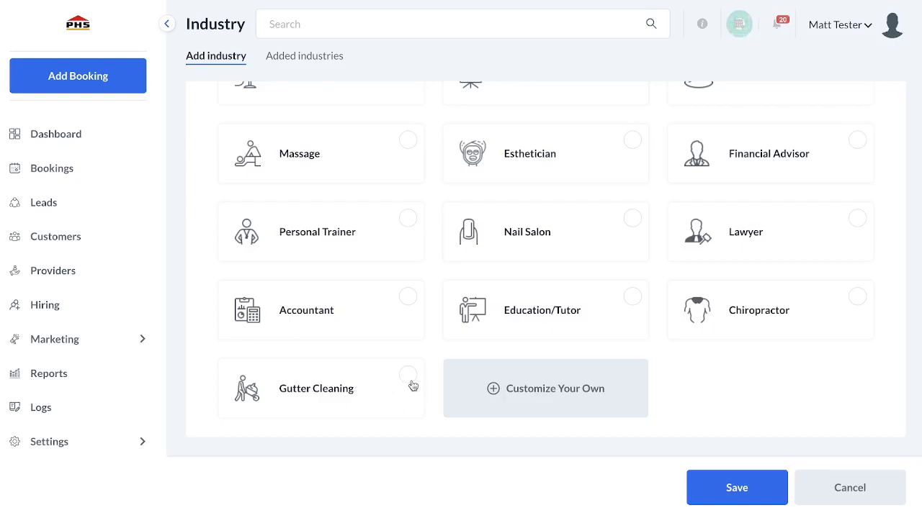
scroll(538, 338, up, 7)
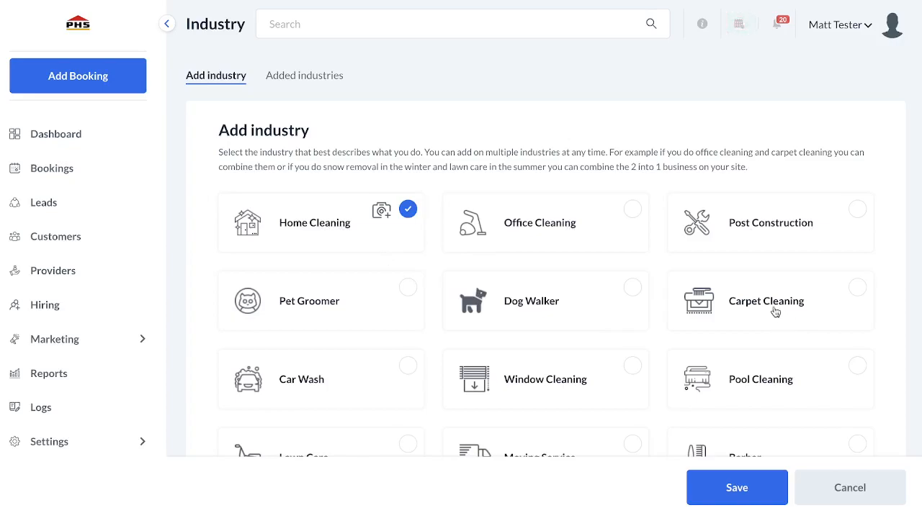
scroll(774, 309, down, 1)
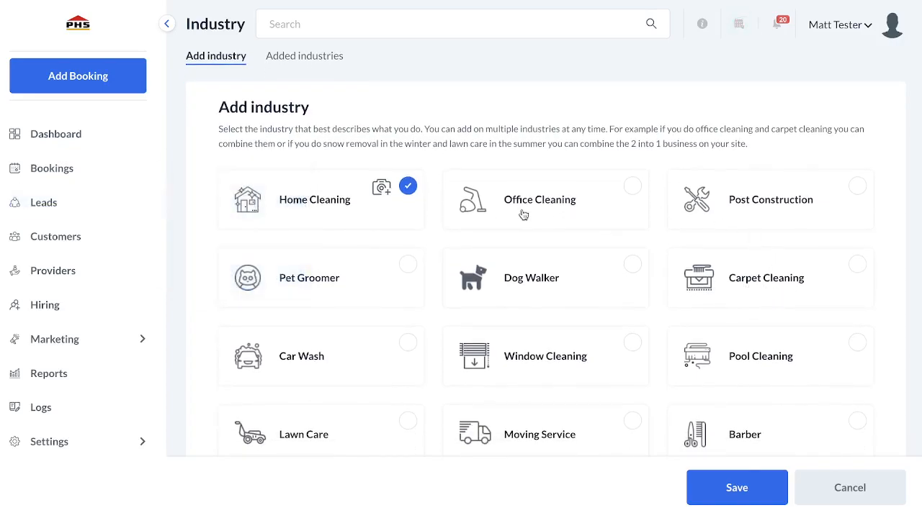
scroll(523, 214, down, 2)
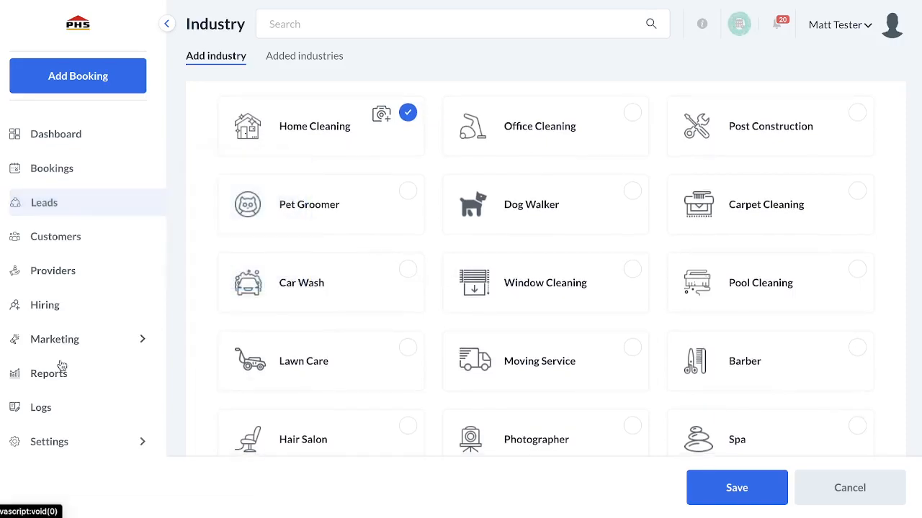
Open the Store Options page of the general settings.
click(43, 409)
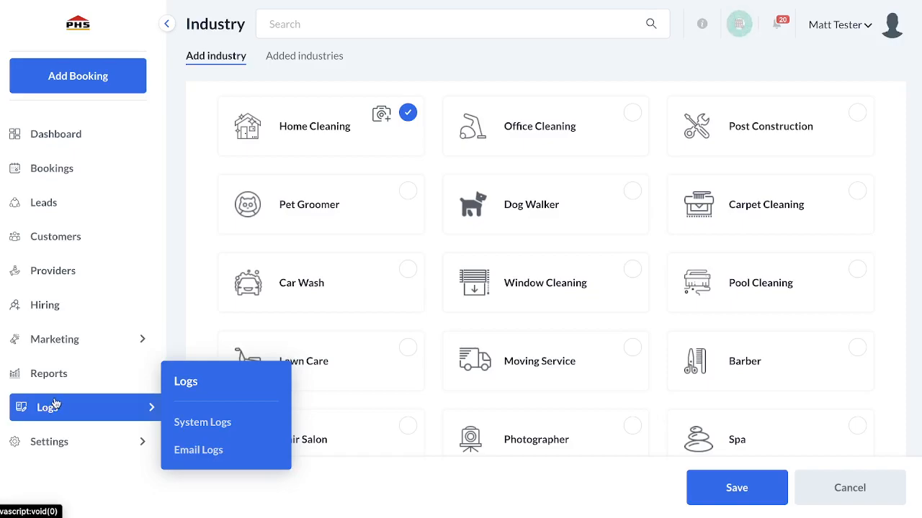
click(65, 442)
mouse_move(73, 409)
scroll(72, 404, down, 2)
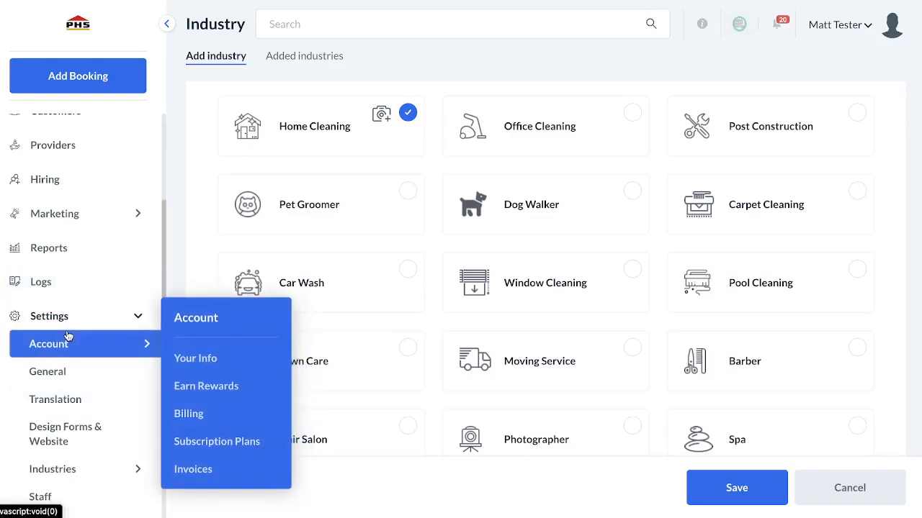
scroll(67, 335, down, 1)
mouse_move(65, 315)
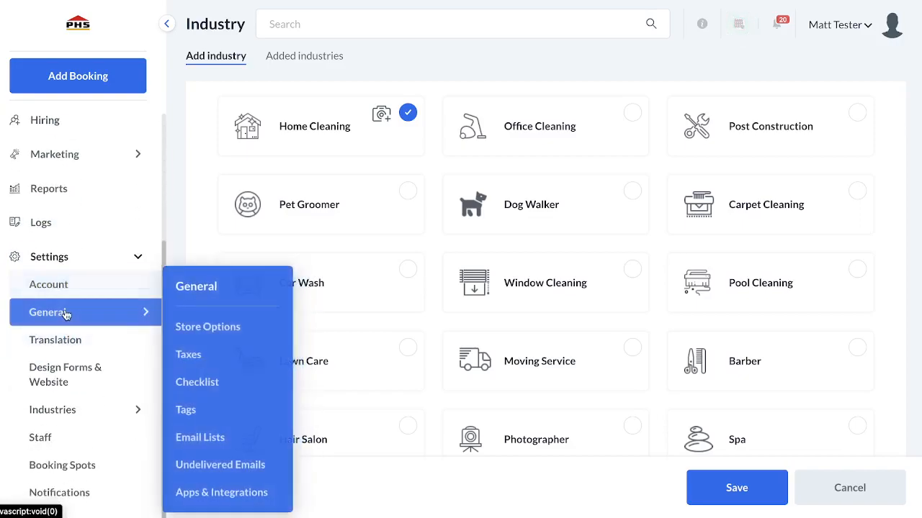
click(204, 328)
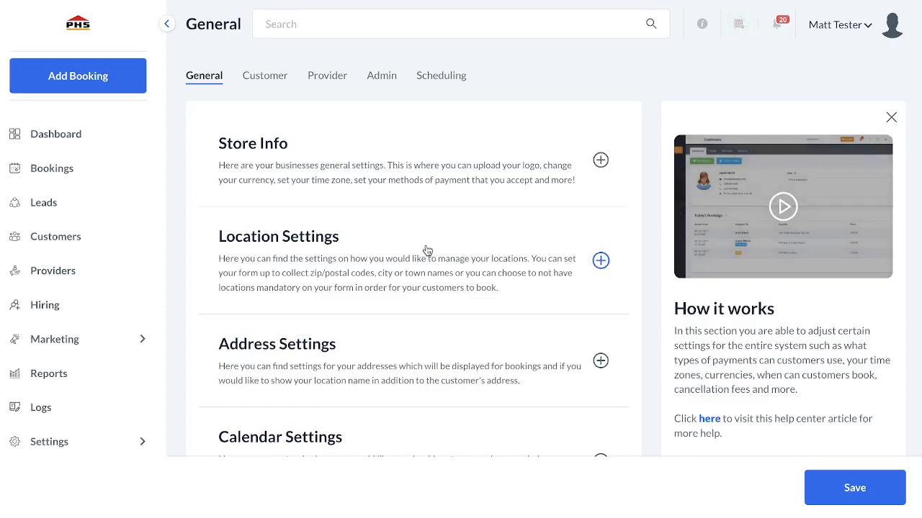
Review the Store Info settings, from business name, currency and time zone down to accepted payments, form types and the service fee name.
click(405, 169)
scroll(254, 256, down, 7)
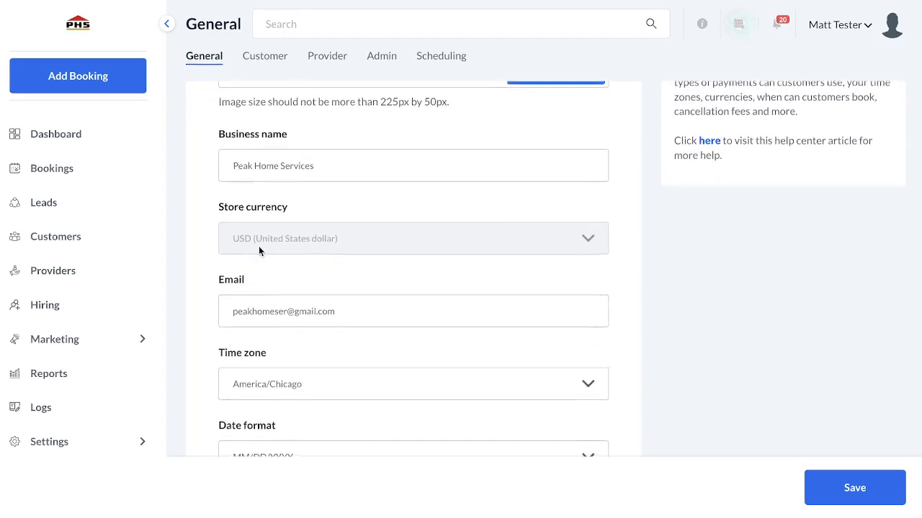
scroll(277, 374, down, 1)
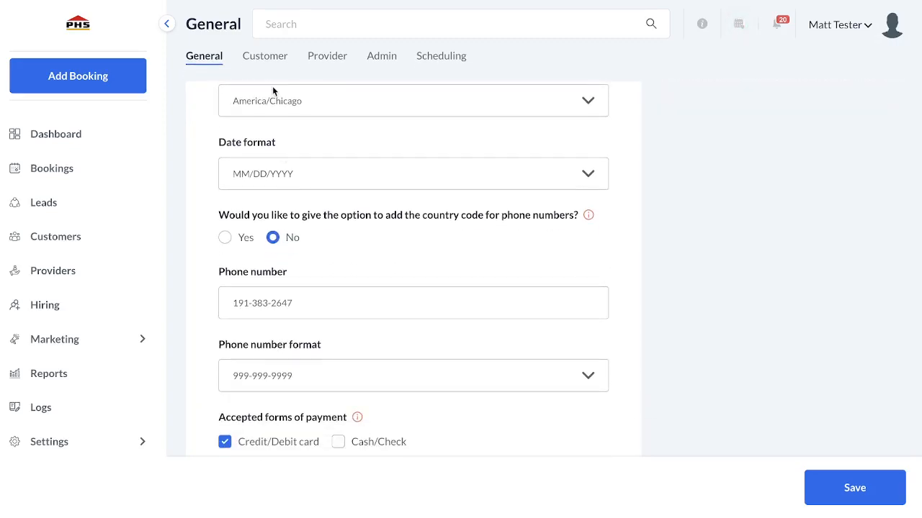
scroll(272, 281, down, 2)
scroll(273, 288, down, 1)
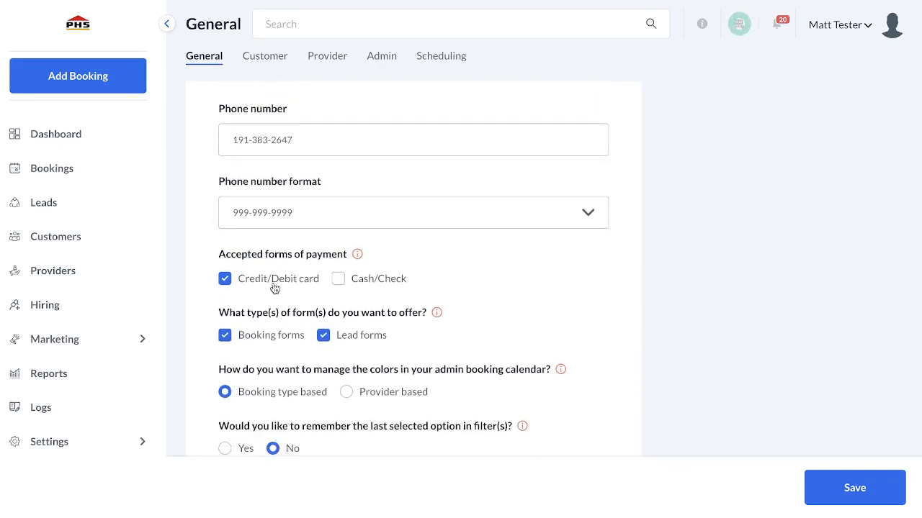
scroll(331, 295, down, 1)
scroll(346, 294, down, 3)
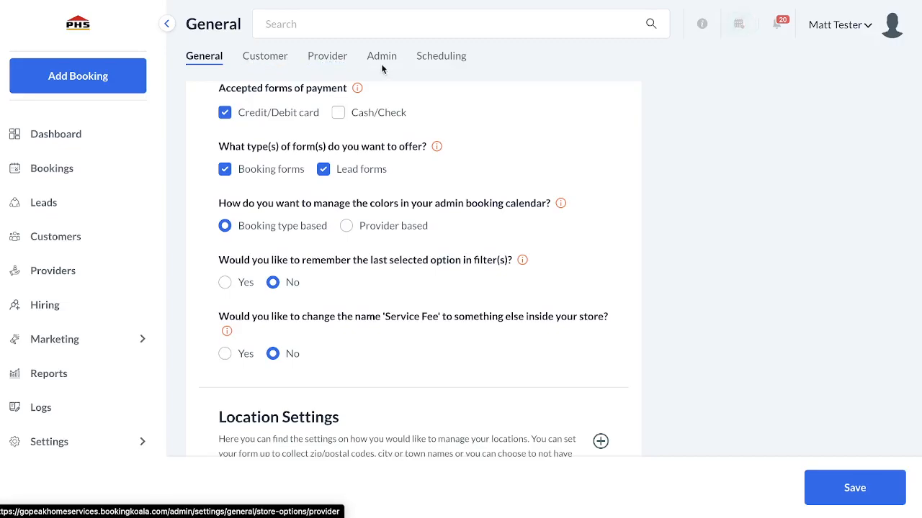
Review the customer Bookings settings, from same-day booking and payment summary down to the external review sites.
click(263, 57)
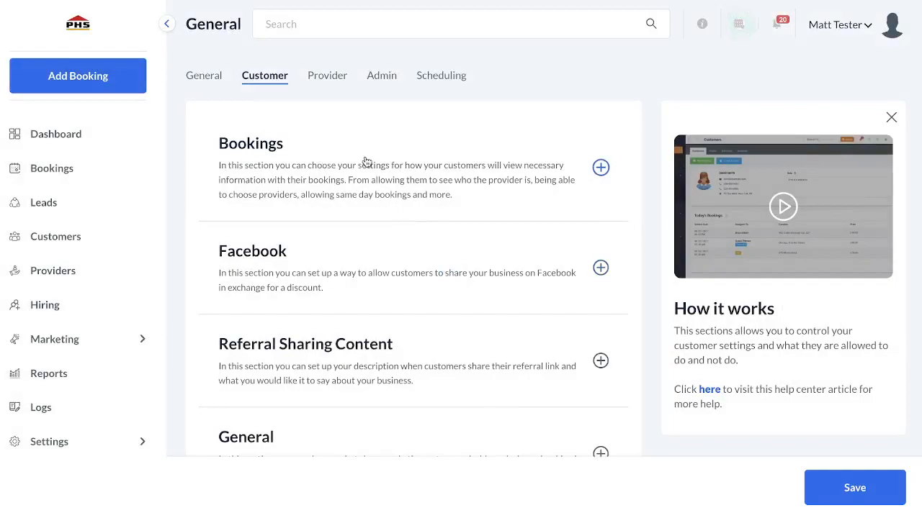
click(366, 165)
scroll(367, 216, down, 3)
scroll(367, 221, down, 1)
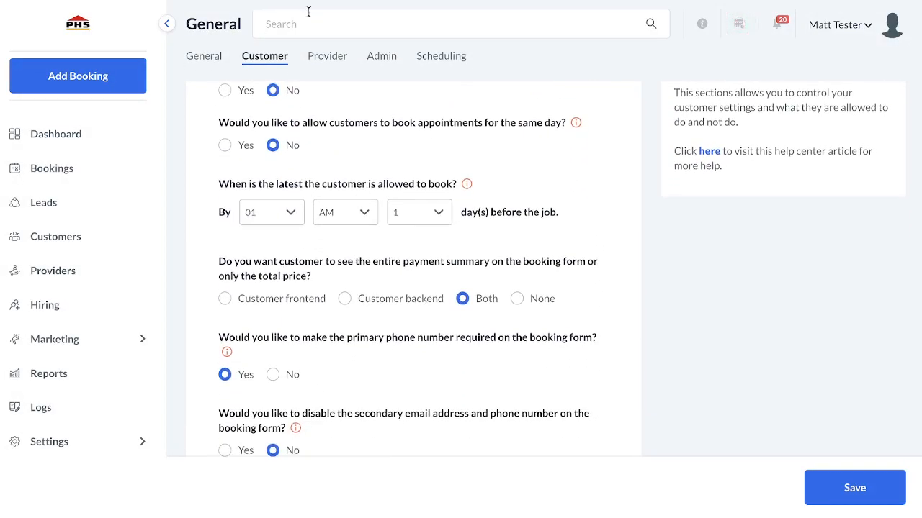
scroll(316, 129, down, 5)
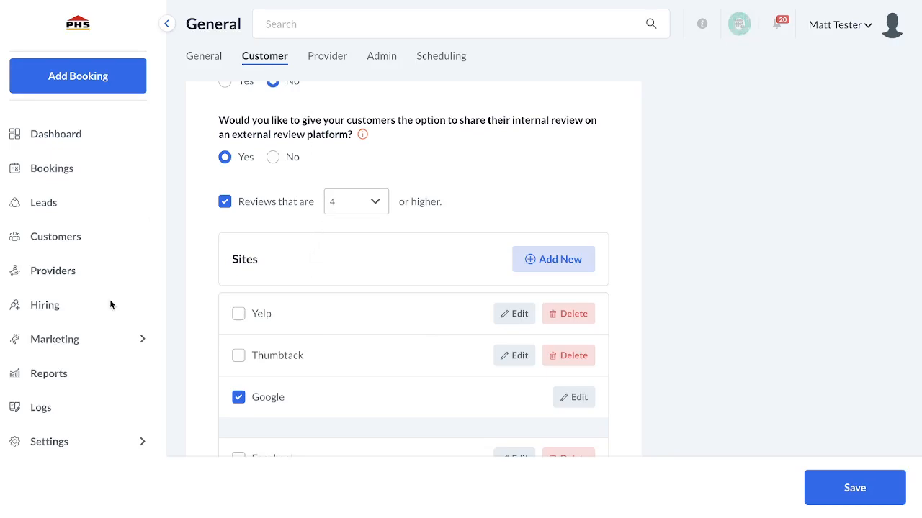
scroll(87, 410, down, 2)
Open the Pricing Parameter page of Form 1 in the Home Cleaning industry.
click(86, 452)
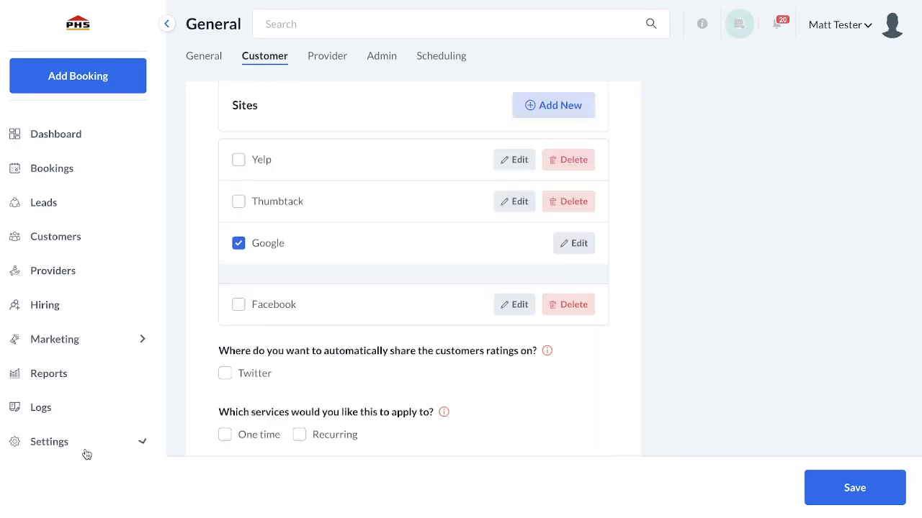
scroll(92, 453, down, 3)
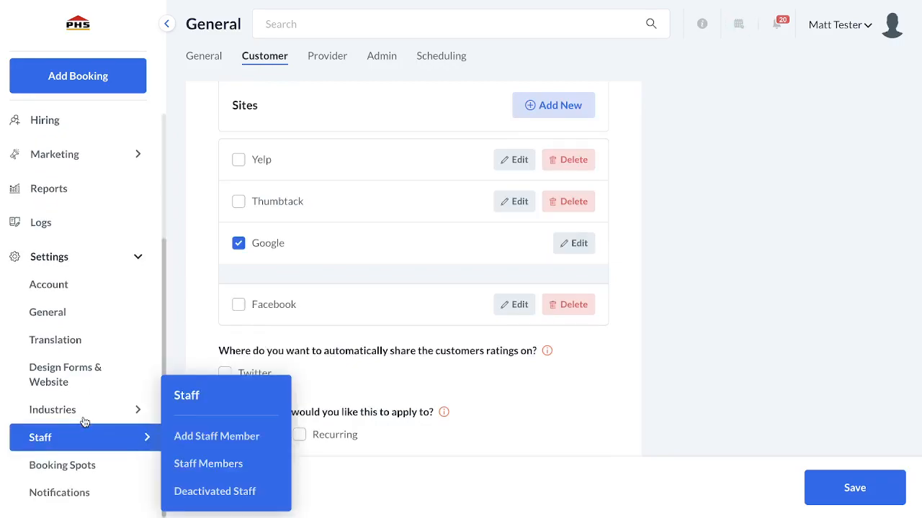
scroll(91, 412, down, 1)
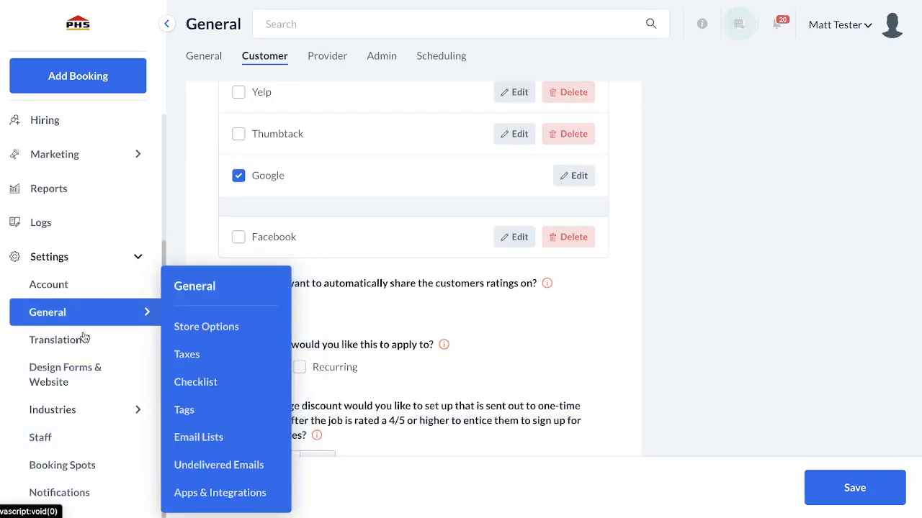
click(81, 409)
scroll(84, 409, down, 1)
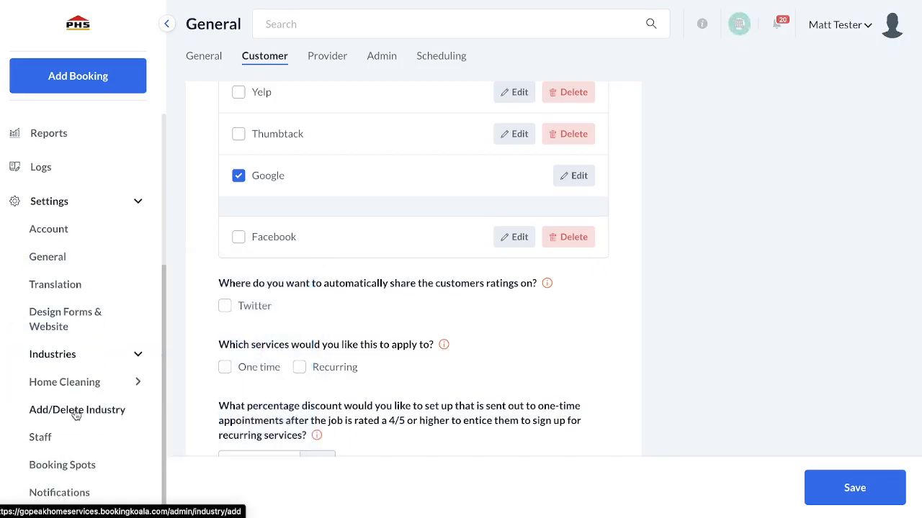
click(85, 394)
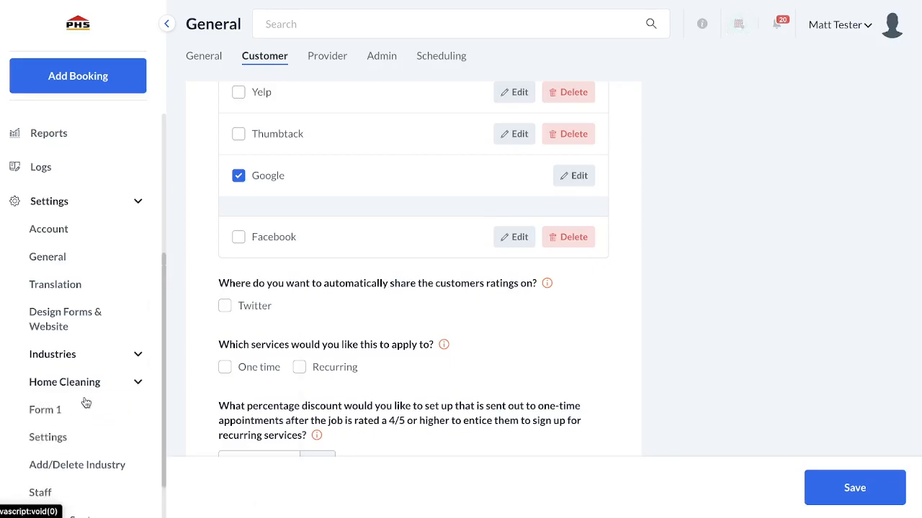
mouse_move(73, 436)
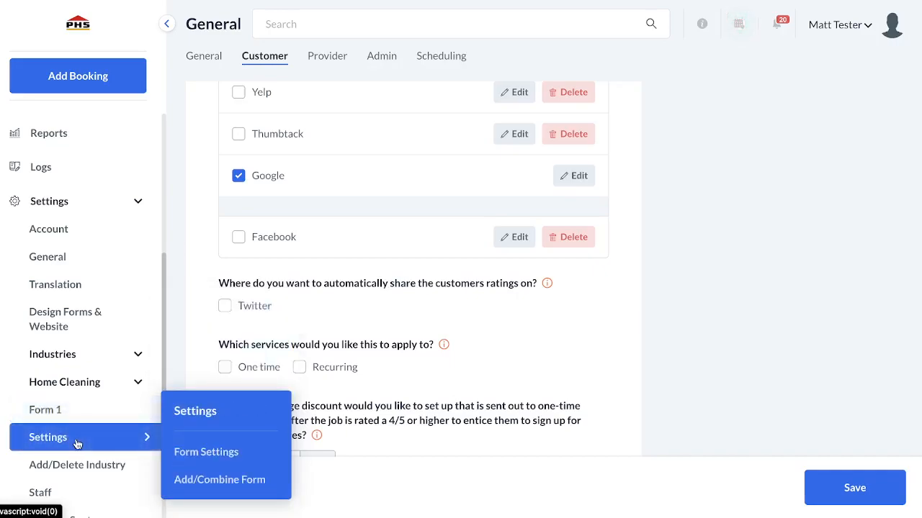
mouse_move(68, 412)
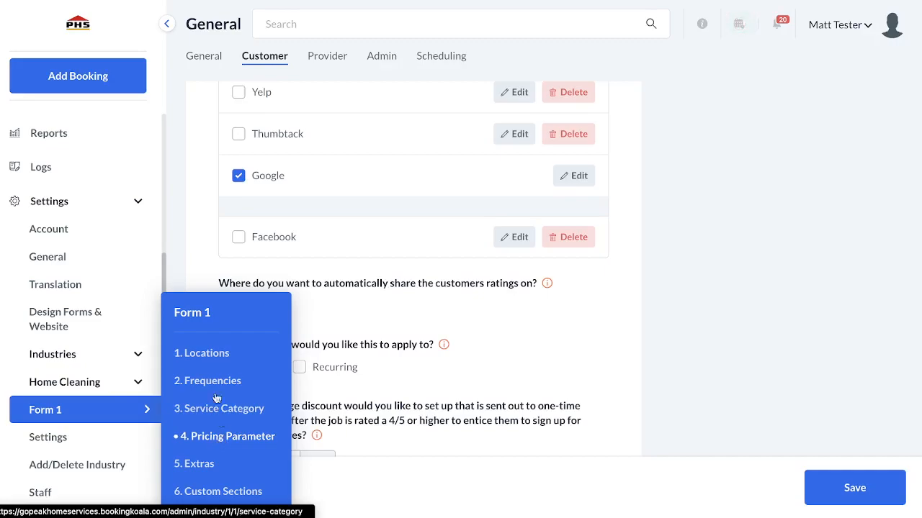
click(223, 437)
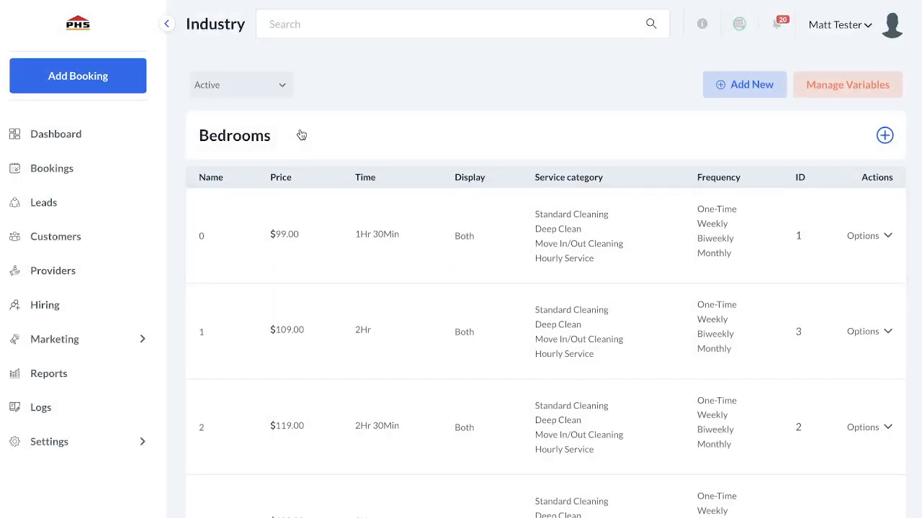
Look through the Bedrooms, Bathrooms and Sq ft pricing lists, expanding and collapsing each of them.
click(300, 136)
click(290, 200)
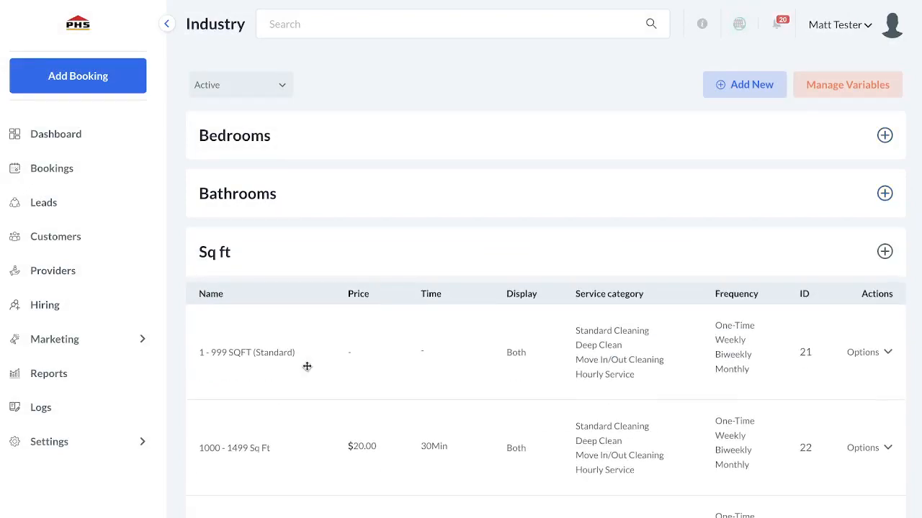
click(296, 263)
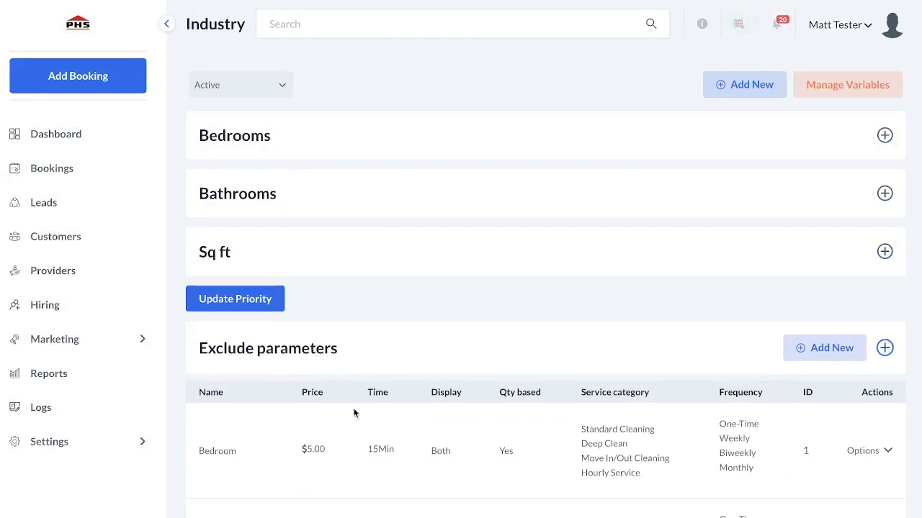
click(303, 135)
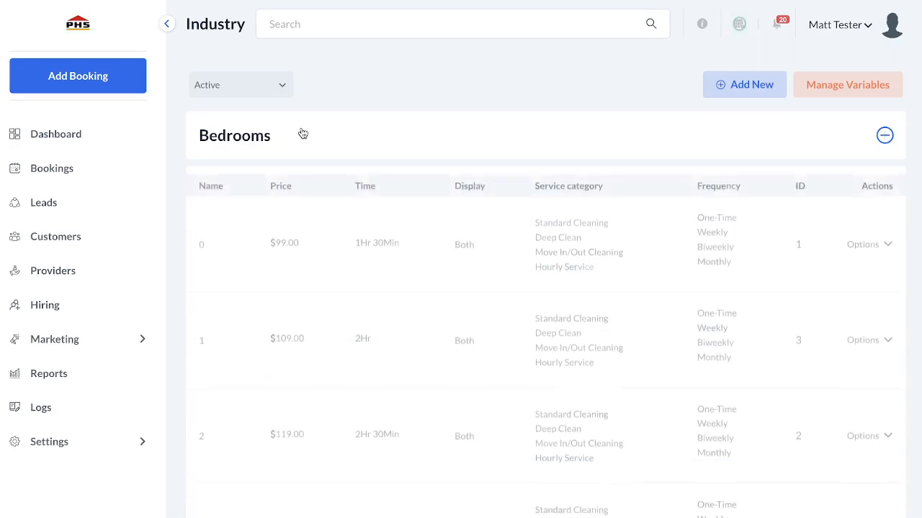
click(297, 143)
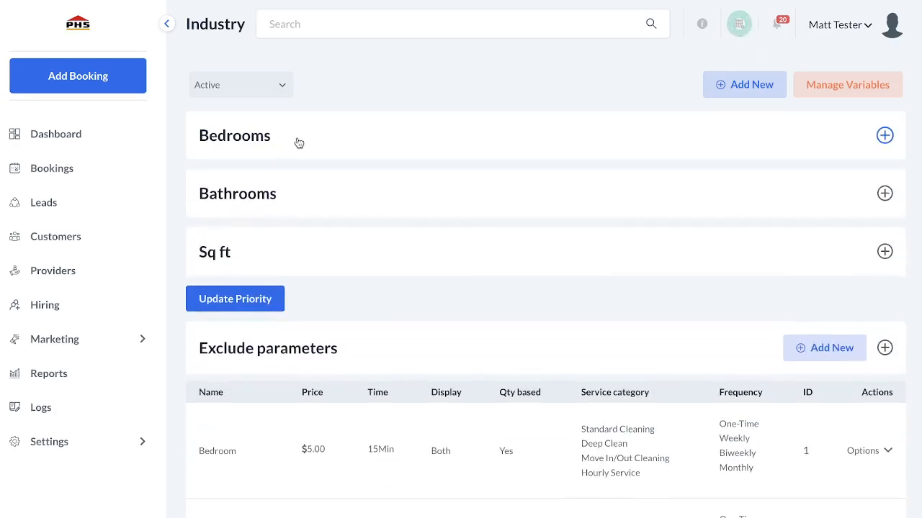
click(298, 255)
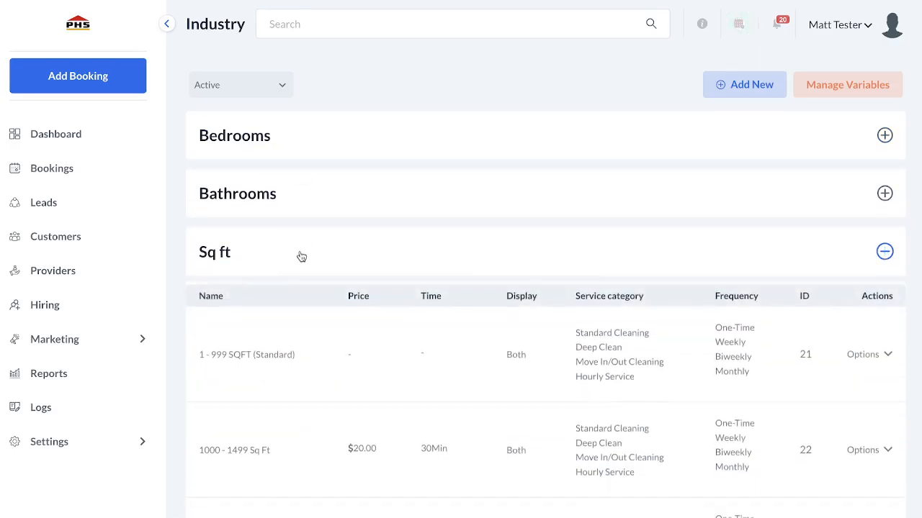
click(301, 206)
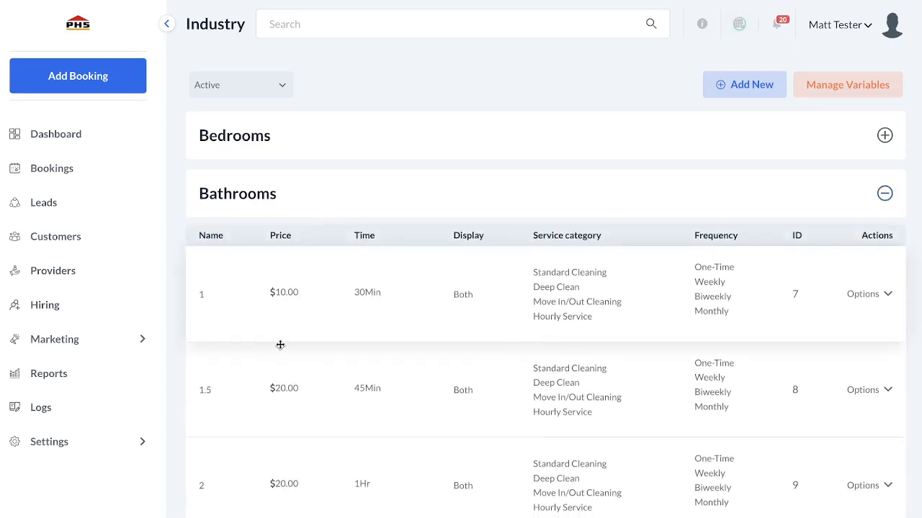
click(276, 186)
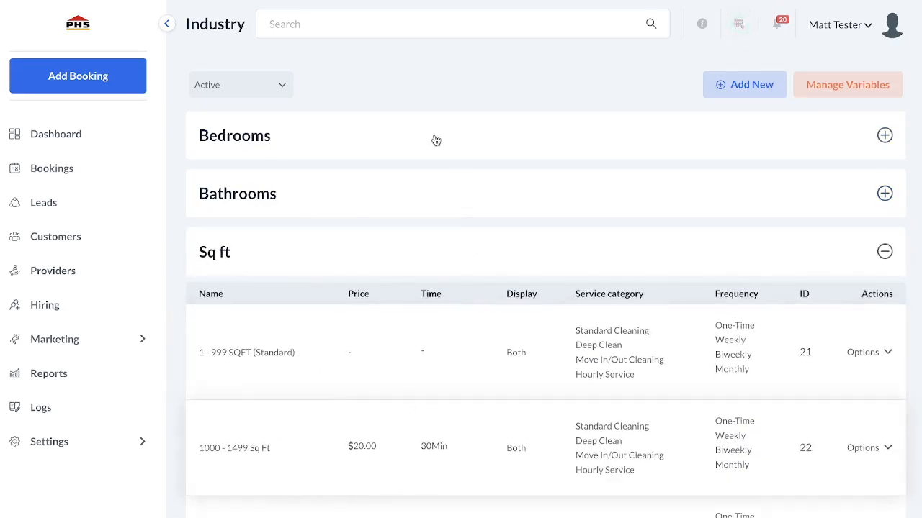
click(345, 258)
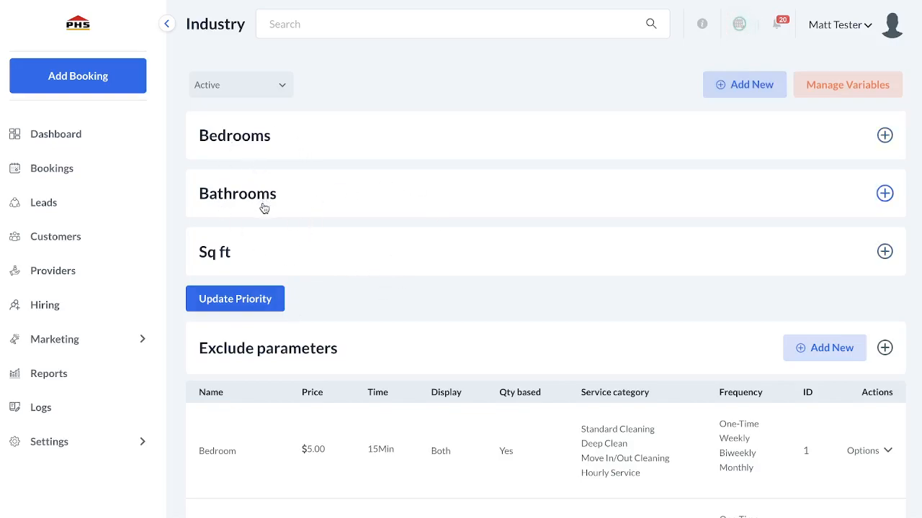
Open the Bedrooms variable named 0 for editing.
click(267, 148)
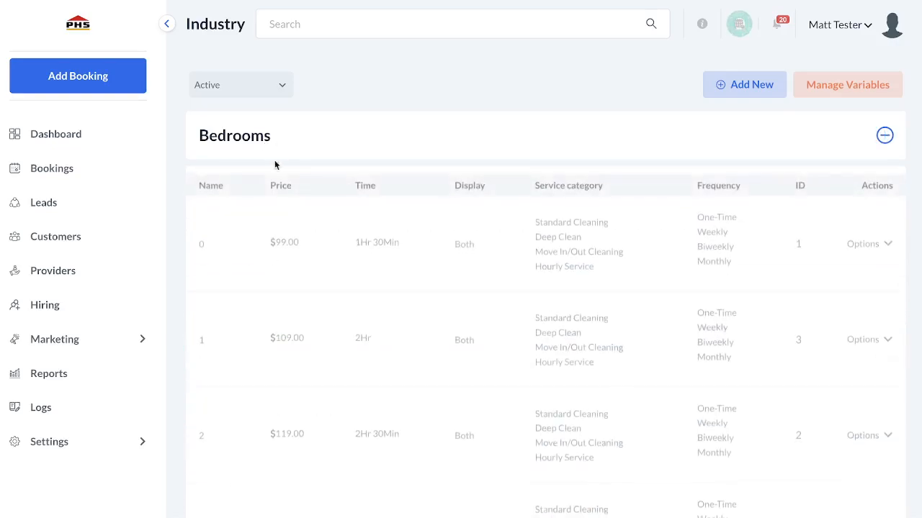
click(851, 239)
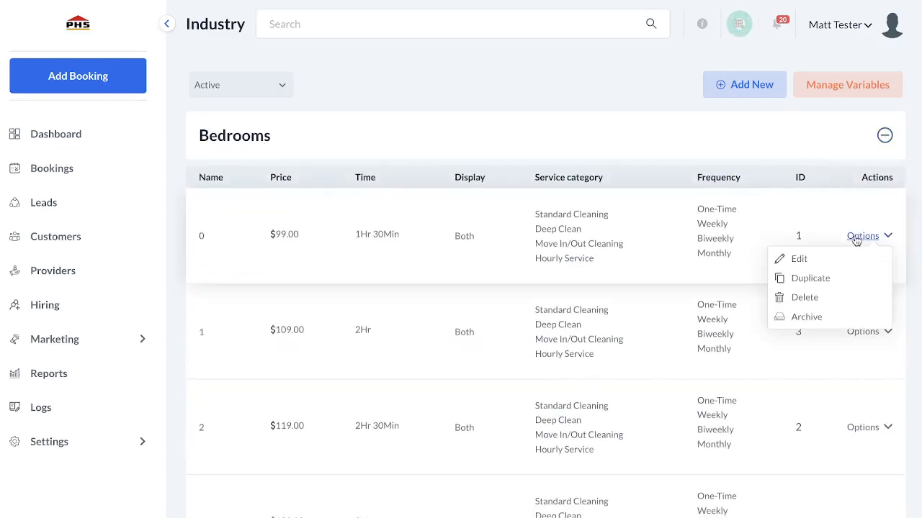
click(812, 267)
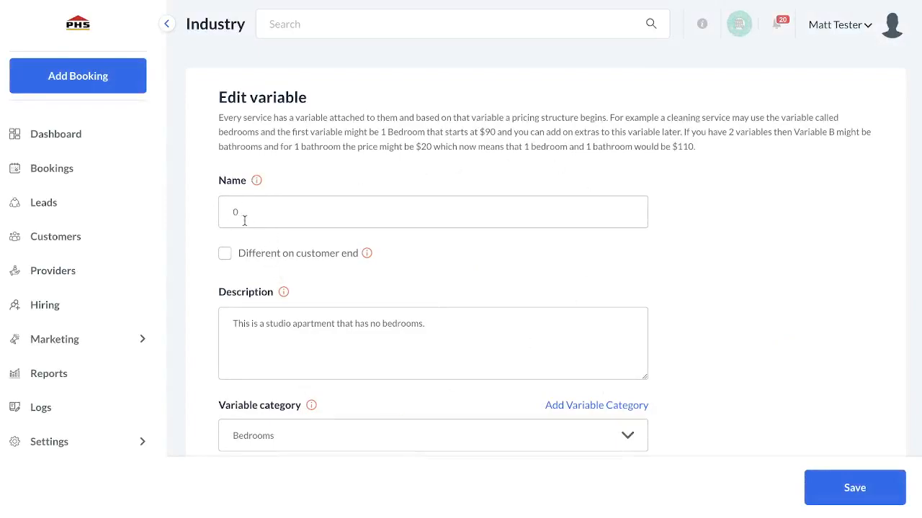
Try the option for a different customer-end name on the bedroom variable, and switch it off again.
scroll(244, 220, down, 1)
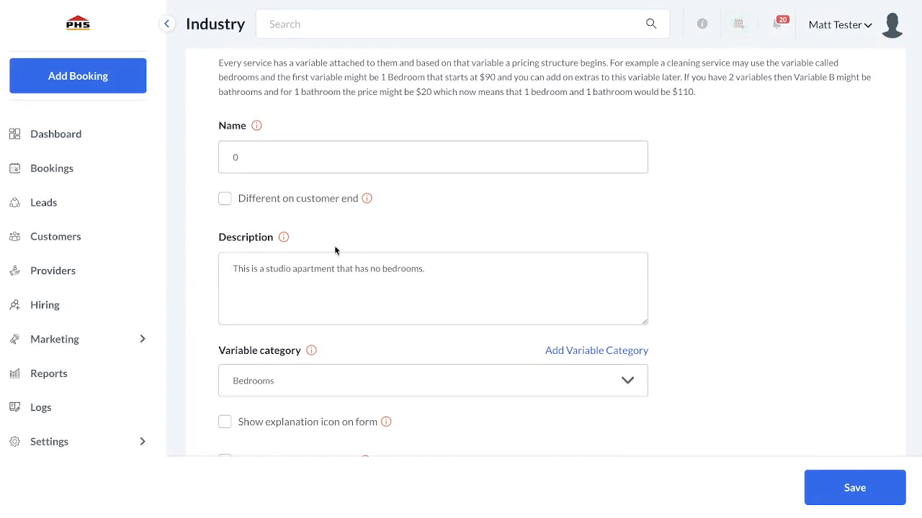
click(224, 199)
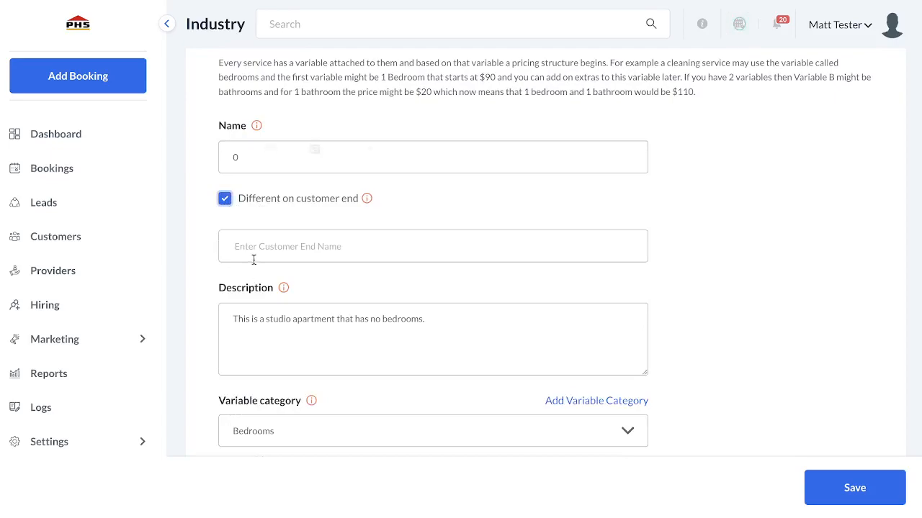
click(225, 199)
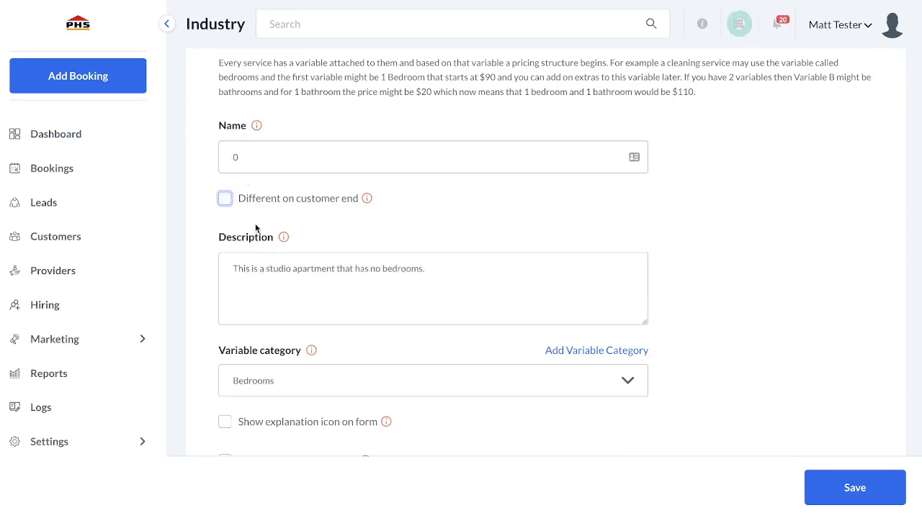
Review the bedroom variable's remaining settings, covering variable category, frequencies, display, price and time, service categories and locations.
scroll(291, 289, down, 2)
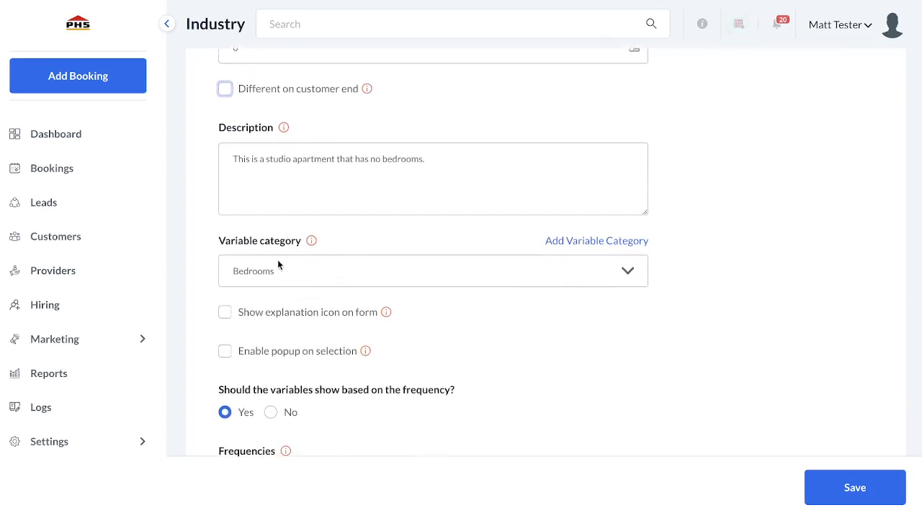
scroll(281, 265, down, 3)
scroll(260, 232, down, 2)
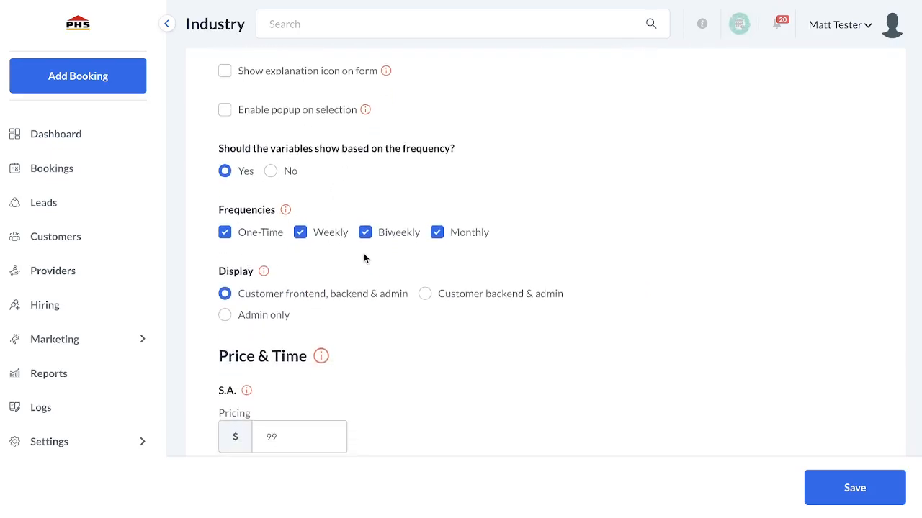
scroll(367, 259, down, 3)
scroll(350, 221, down, 1)
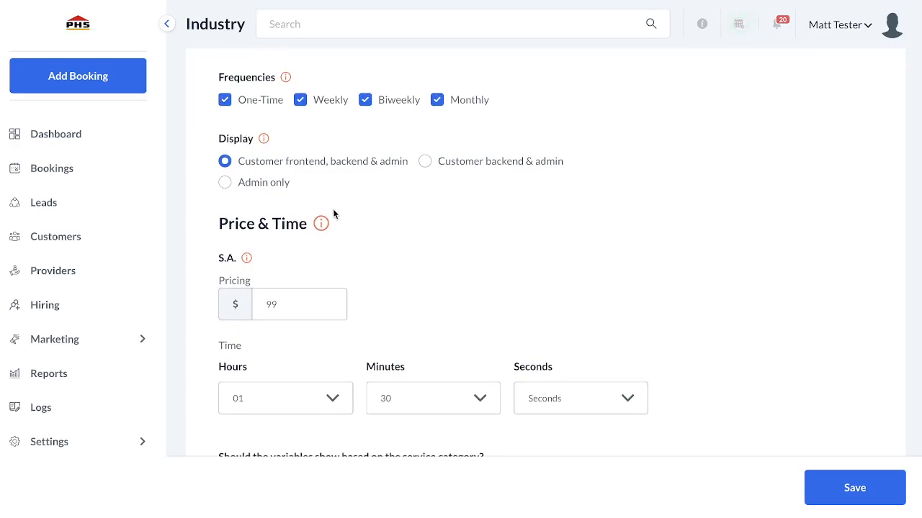
scroll(335, 214, down, 2)
scroll(338, 216, down, 2)
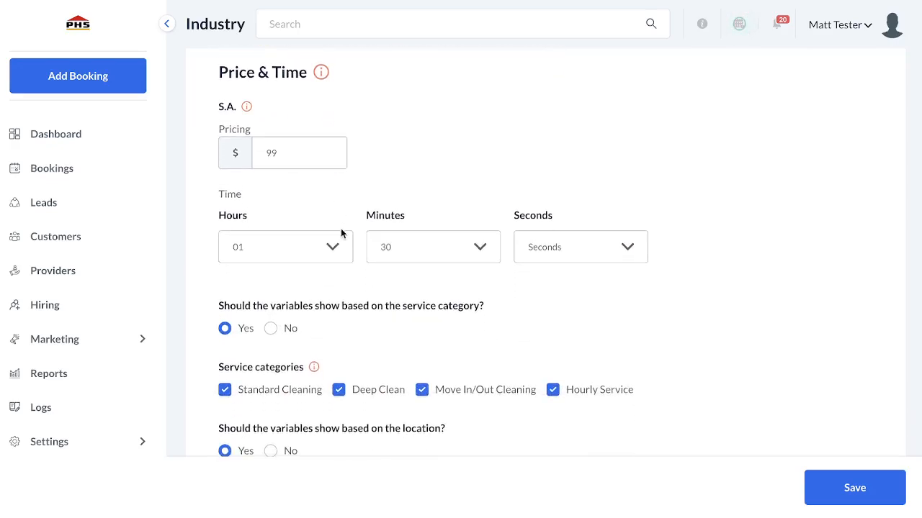
scroll(329, 209, down, 2)
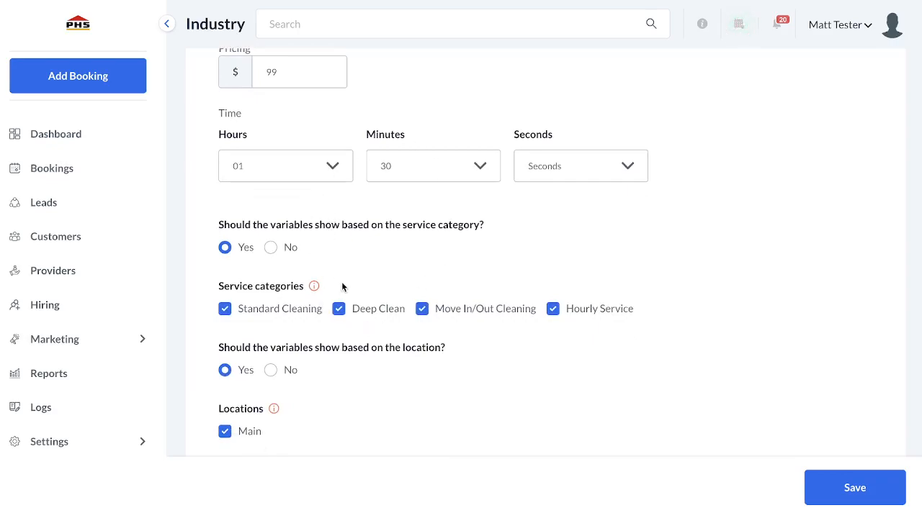
scroll(343, 272, down, 2)
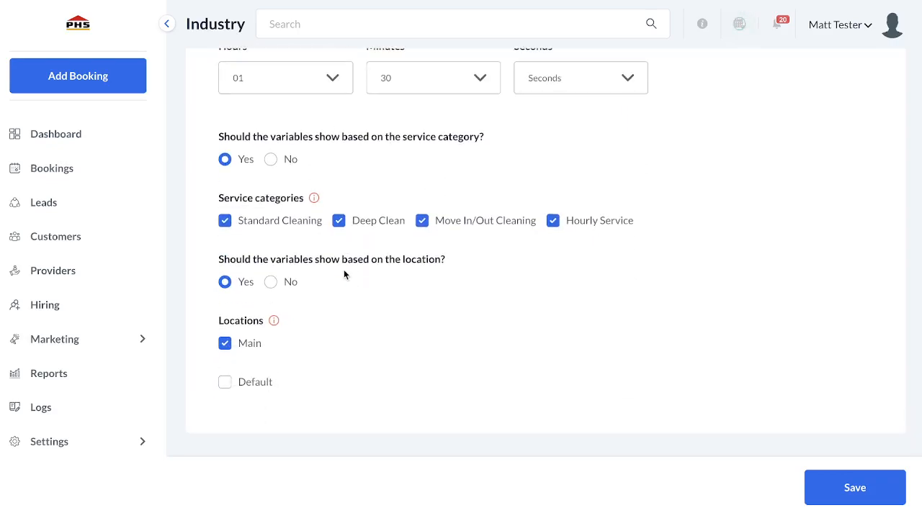
Look through the Settings sections, checking what Account, General and Translation each contain.
scroll(587, 365, up, 10)
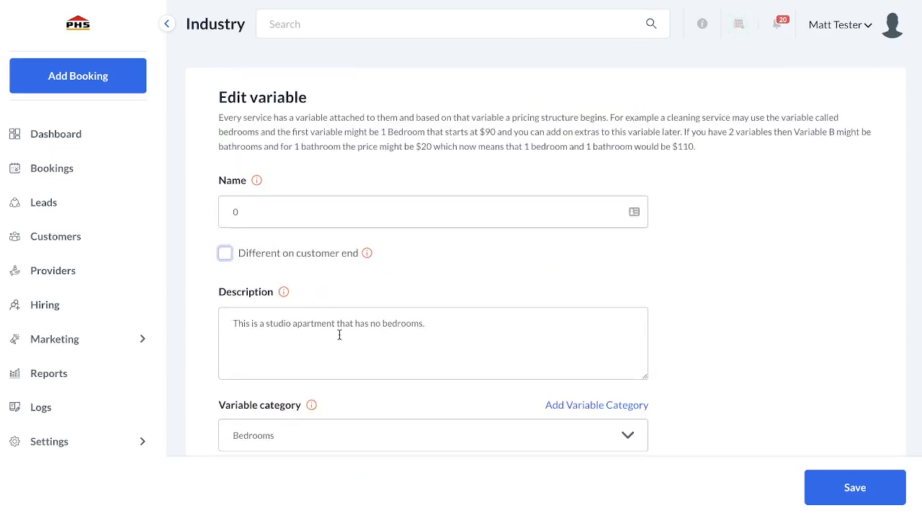
click(113, 440)
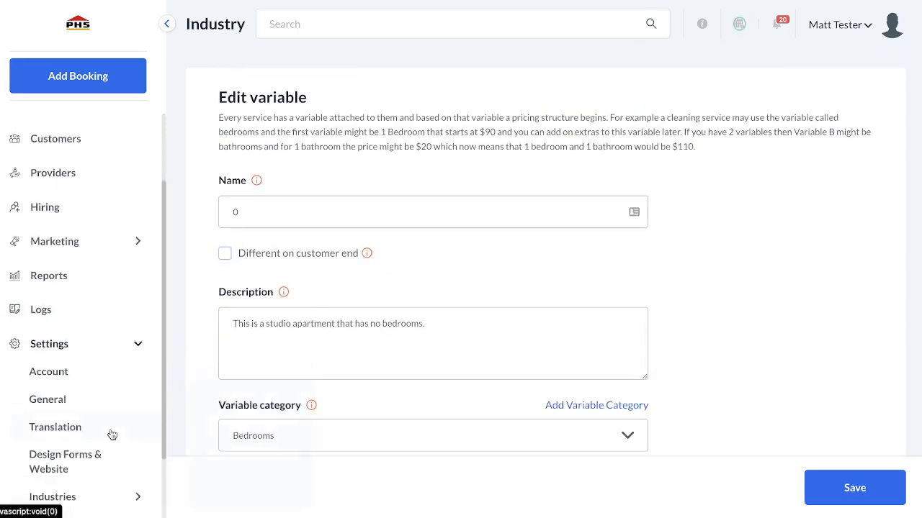
mouse_move(113, 433)
scroll(108, 432, down, 1)
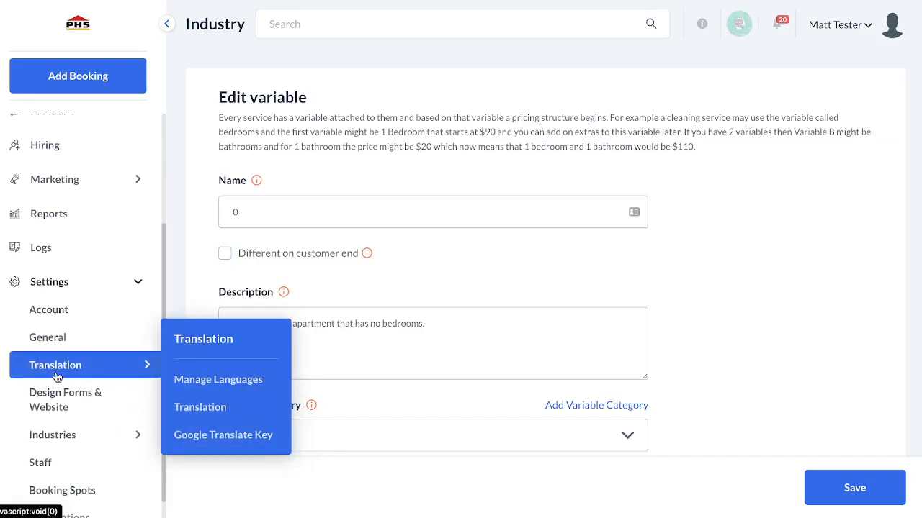
mouse_move(61, 407)
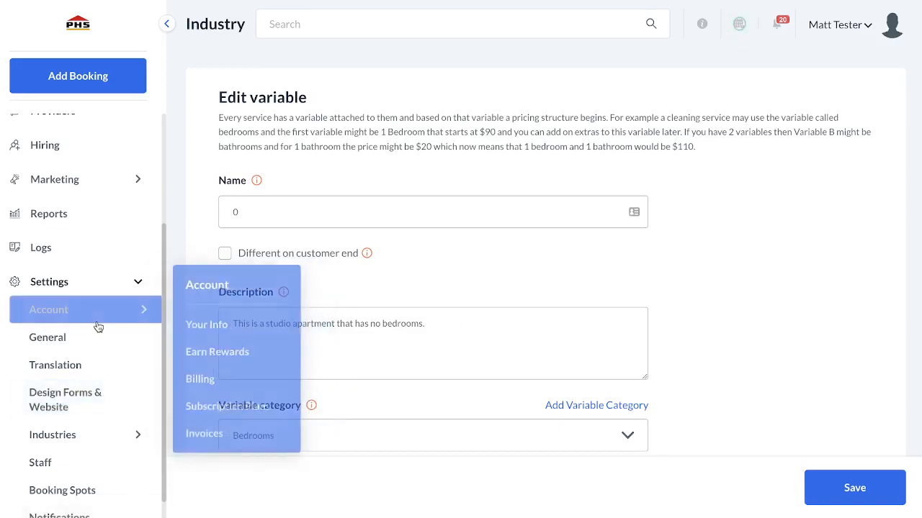
mouse_move(85, 396)
scroll(88, 448, down, 1)
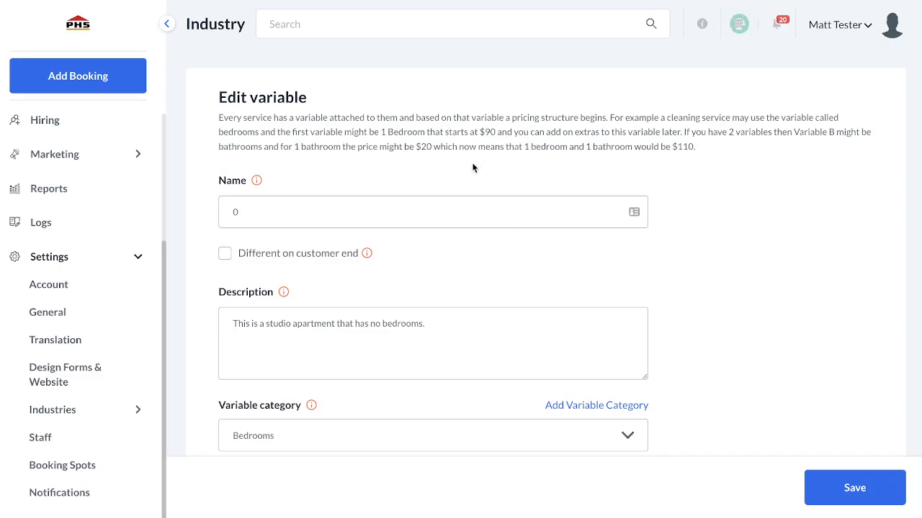
mouse_move(120, 290)
mouse_move(93, 320)
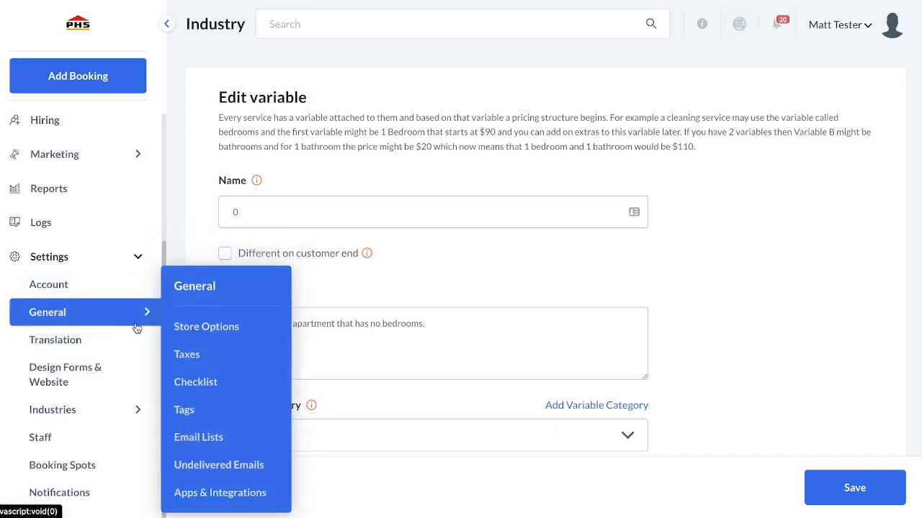
Open the Website Builder & Themes page and start customizing the current Simple theme.
mouse_move(90, 382)
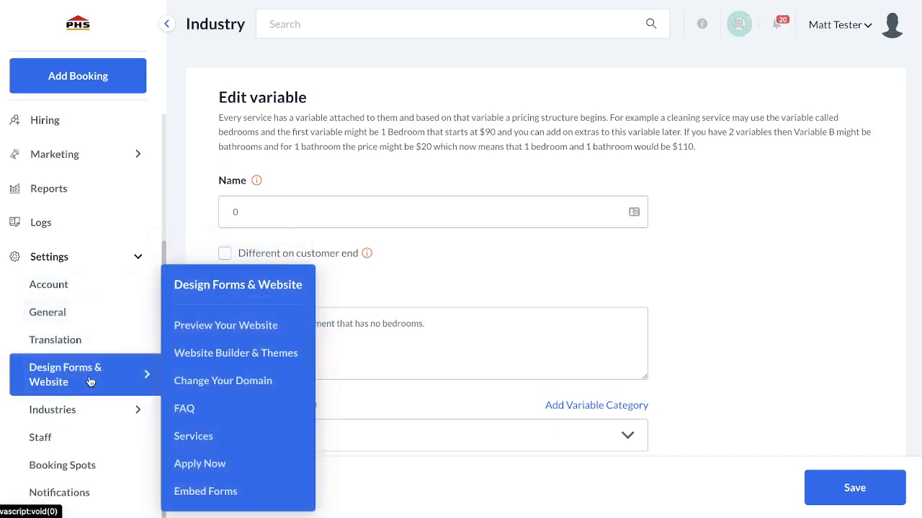
click(222, 353)
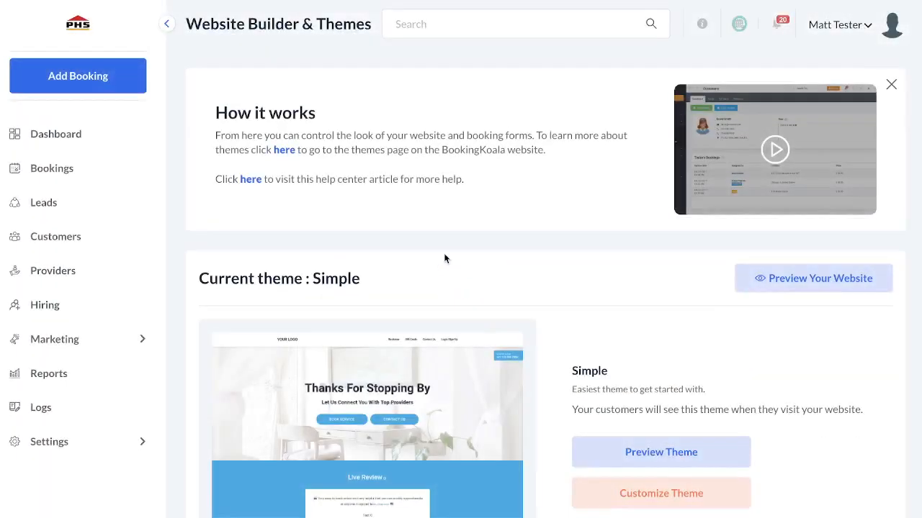
scroll(556, 389, down, 2)
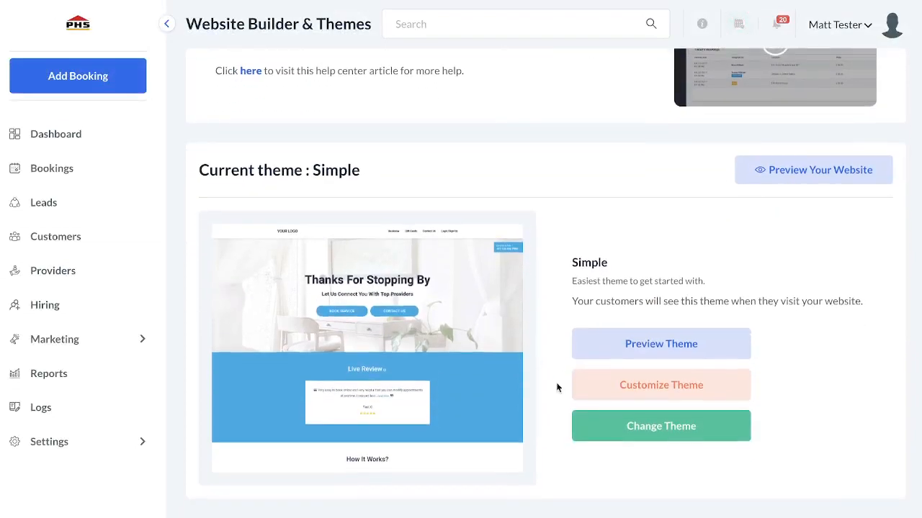
click(640, 393)
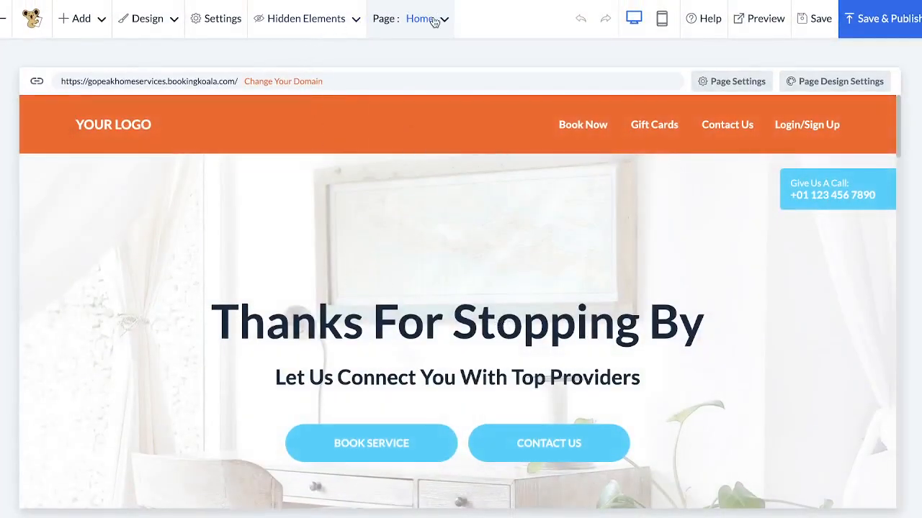
Switch the theme editor to the Book Now page and close the list of pages.
click(434, 22)
click(408, 146)
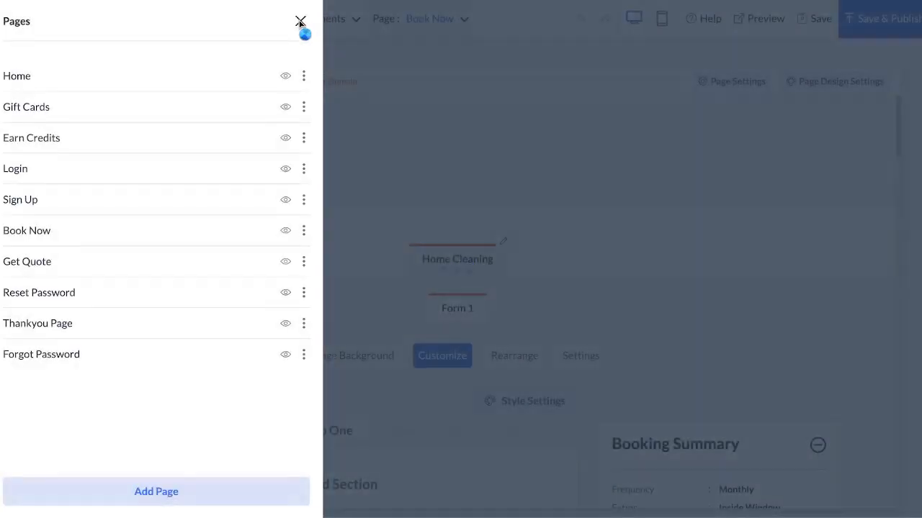
click(300, 21)
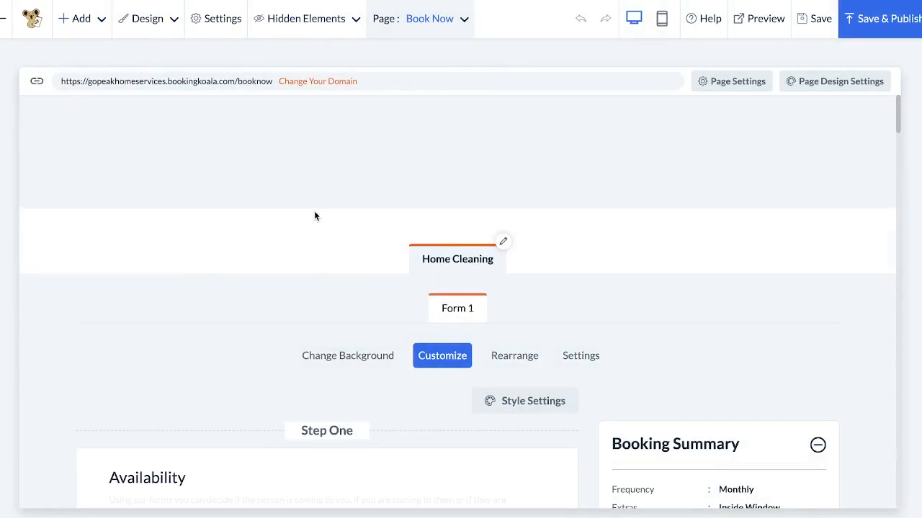
Review the Book Now form's sections, covering availability, booking summary, services, frequency, partial cleaning and extras.
scroll(314, 216, down, 1)
scroll(349, 240, down, 2)
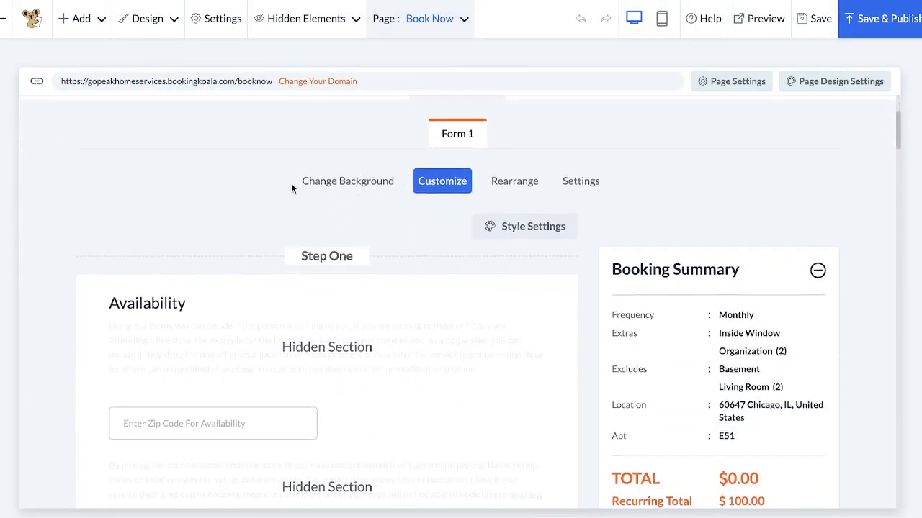
scroll(292, 188, down, 3)
scroll(300, 388, down, 1)
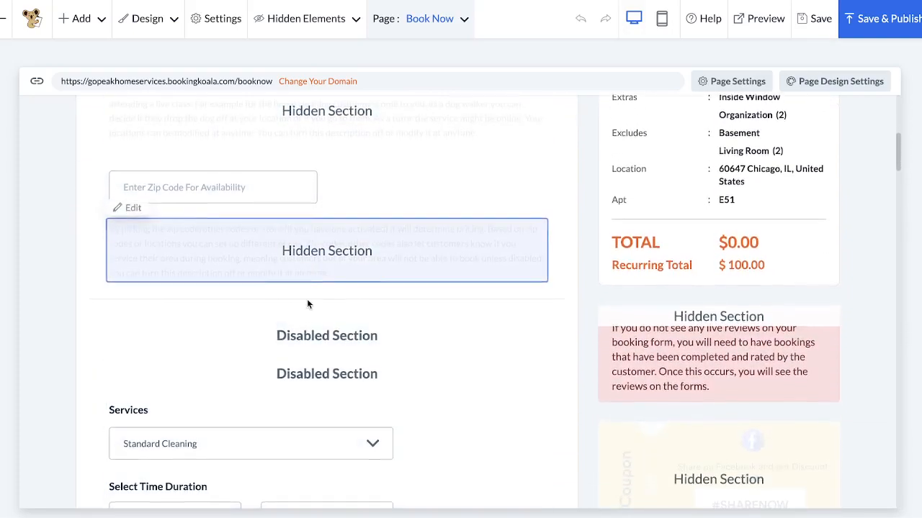
scroll(306, 302, down, 1)
scroll(746, 241, up, 2)
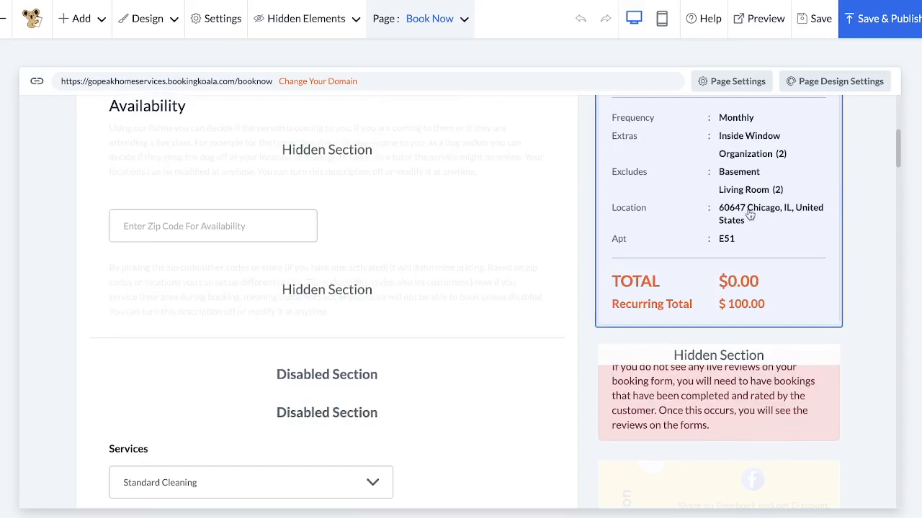
scroll(494, 290, down, 3)
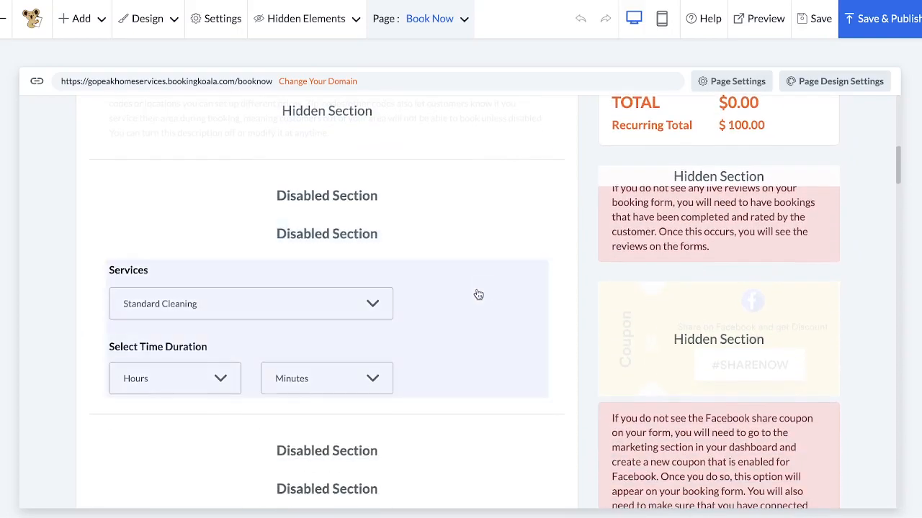
scroll(442, 333, down, 3)
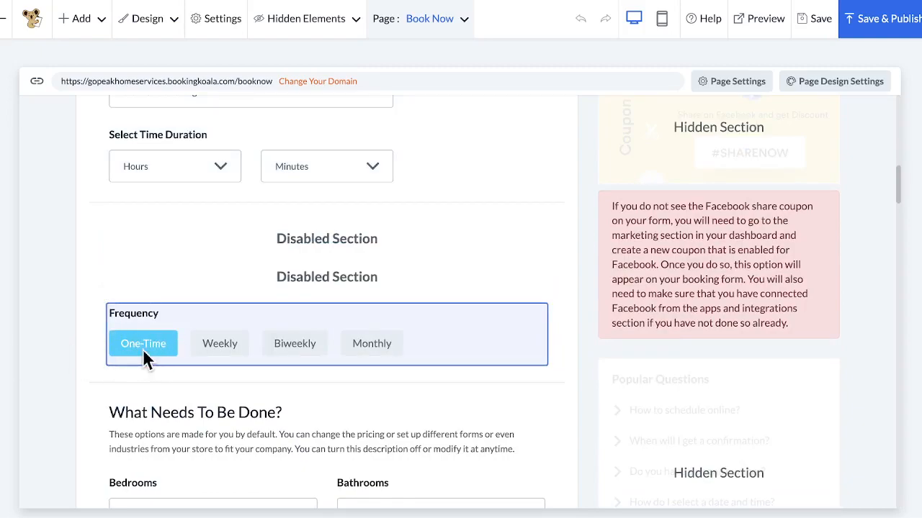
scroll(326, 306, down, 3)
scroll(326, 306, down, 5)
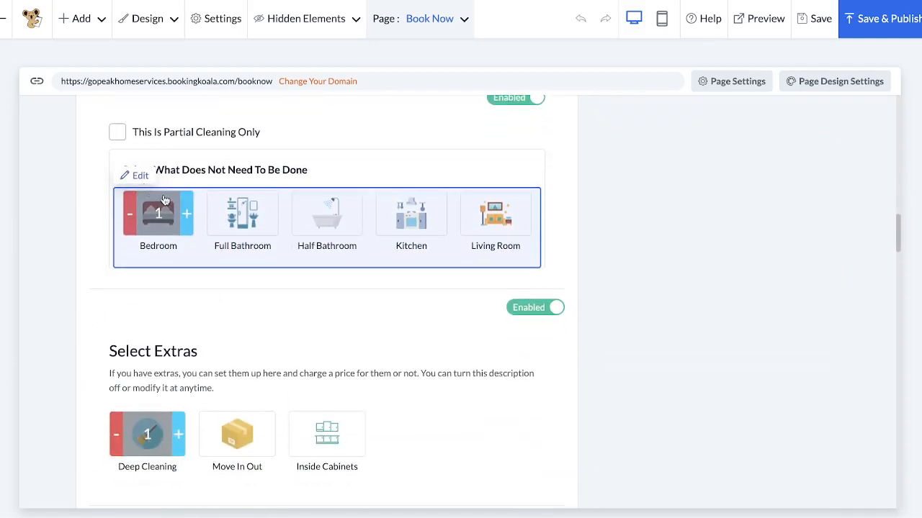
Leave the theme editor and switch to BookingKoala's pricing plans page.
click(6, 19)
click(492, 172)
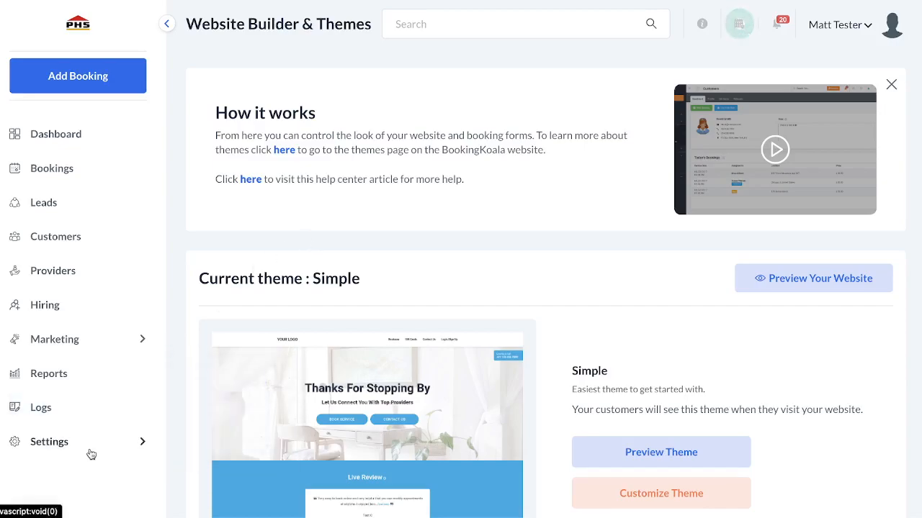
click(99, 274)
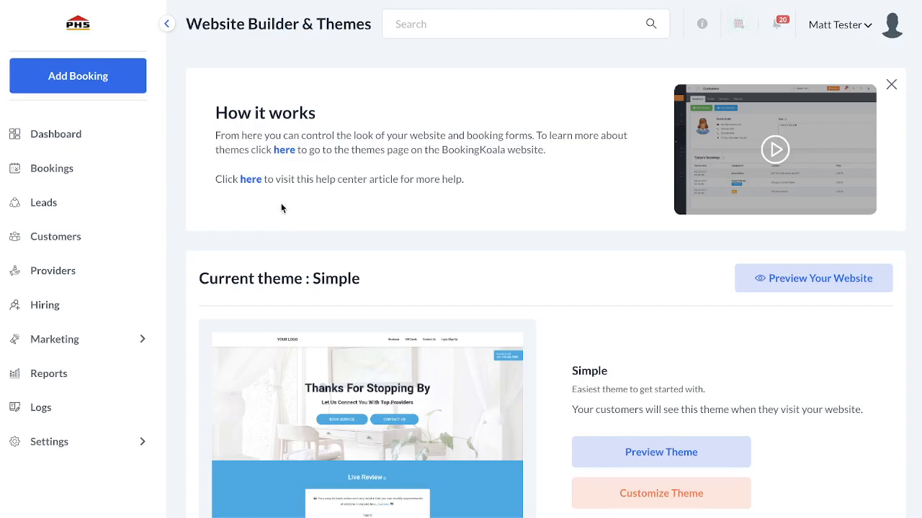
click(611, 0)
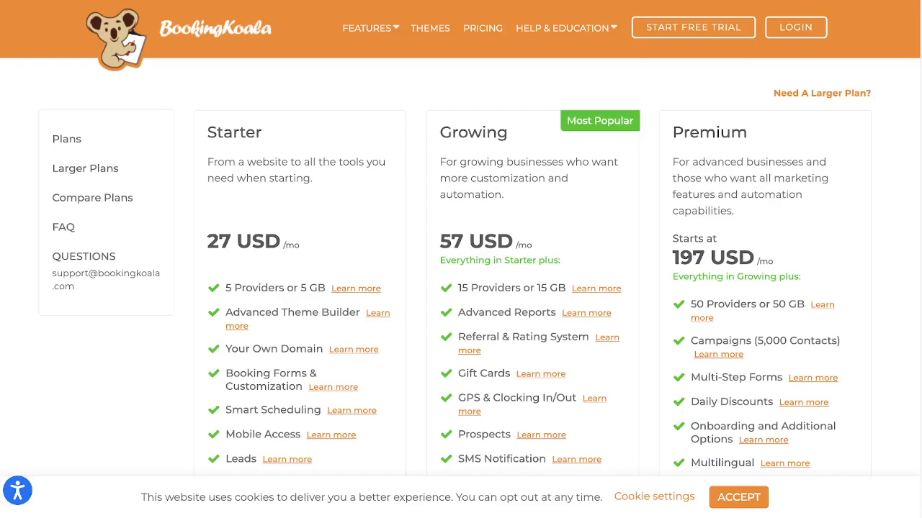
Open the trainingforcleaners.com website in a new browser tab.
key(ctrl+t)
text(tr)
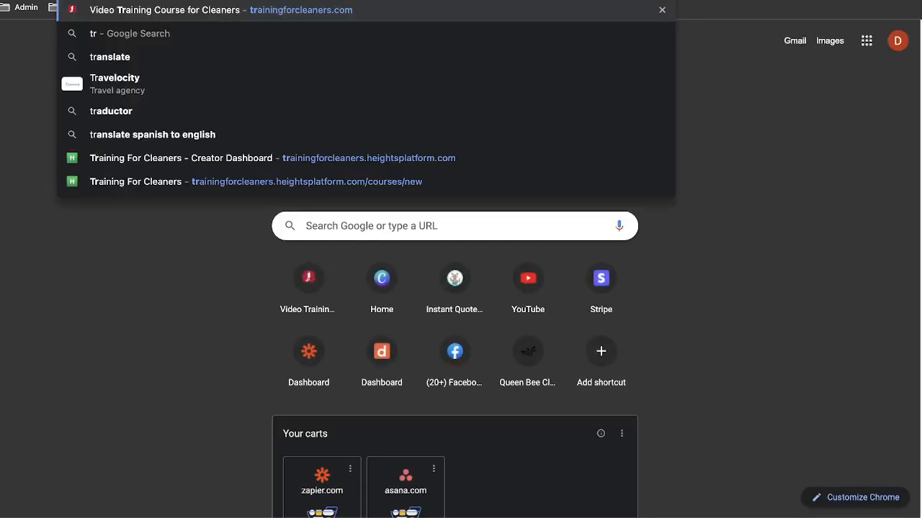
key(Return)
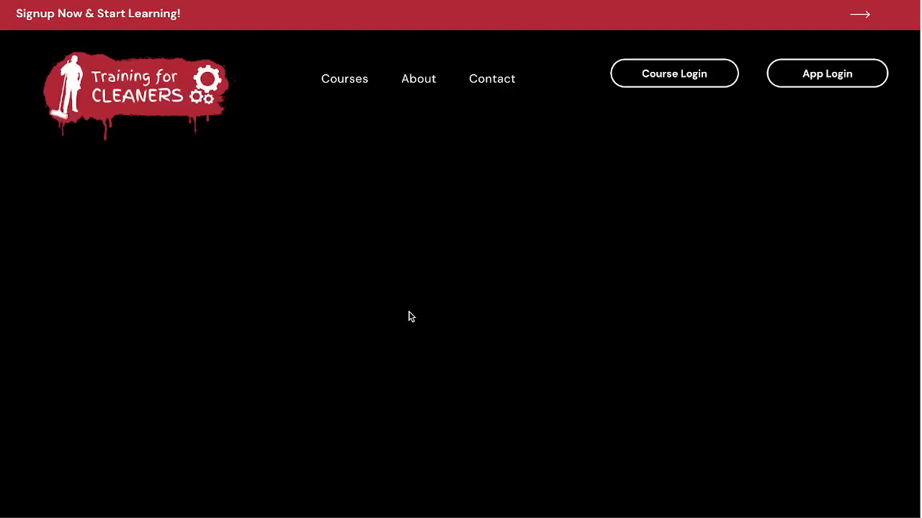